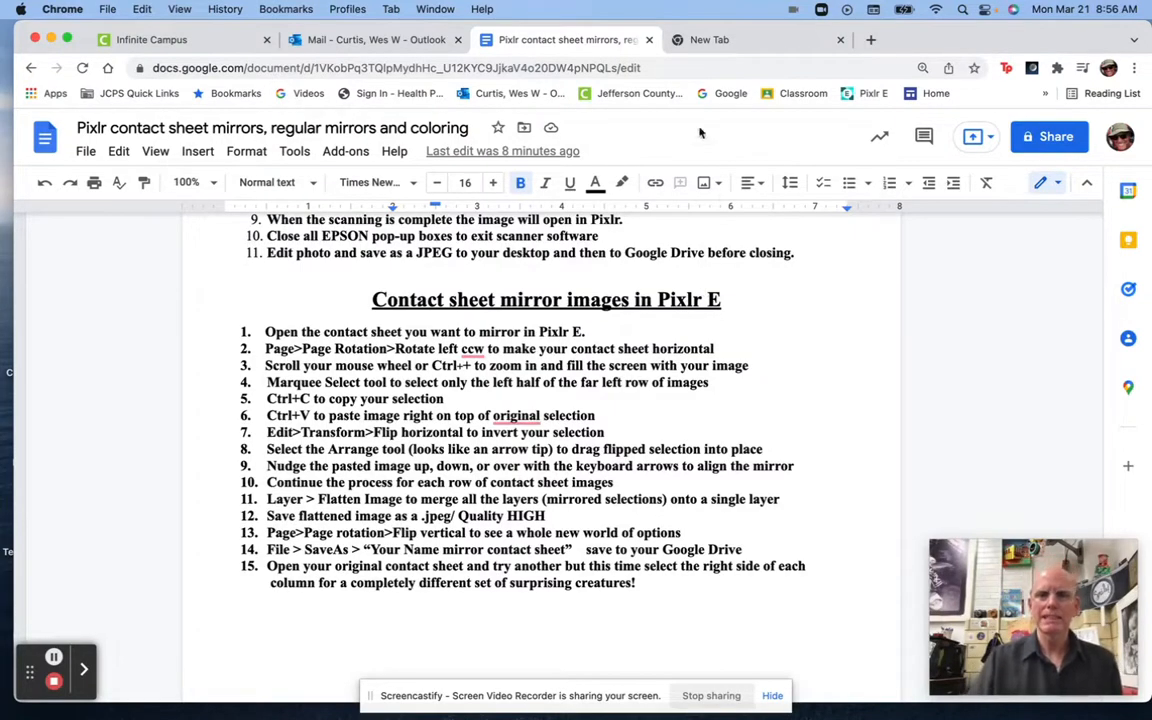
Load the Pixlr E site in the empty browser tab and consult the contact sheet mirror instructions document.
left_click(720, 38)
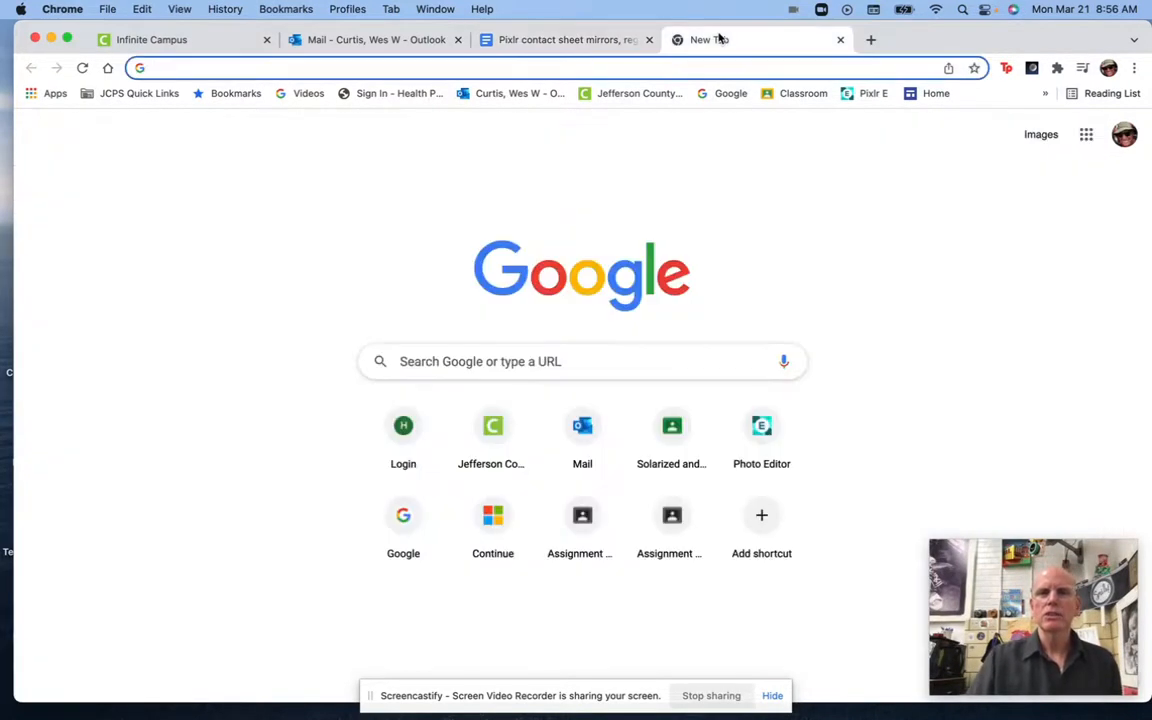
left_click(857, 97)
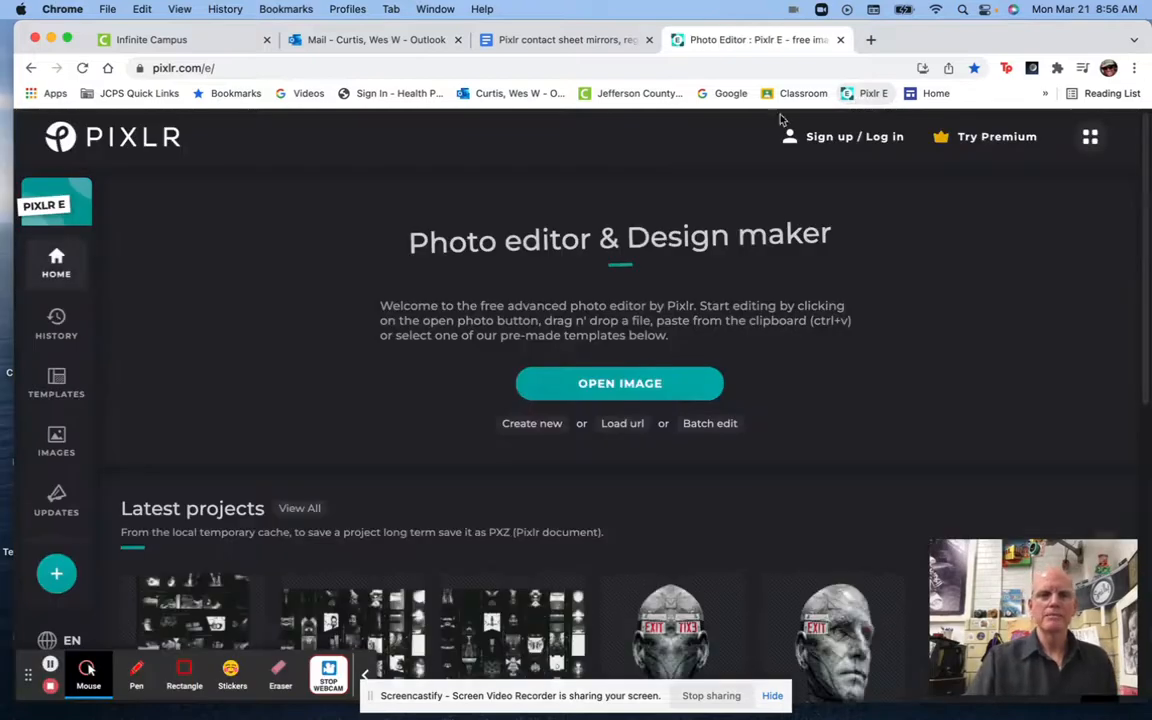
left_click(569, 42)
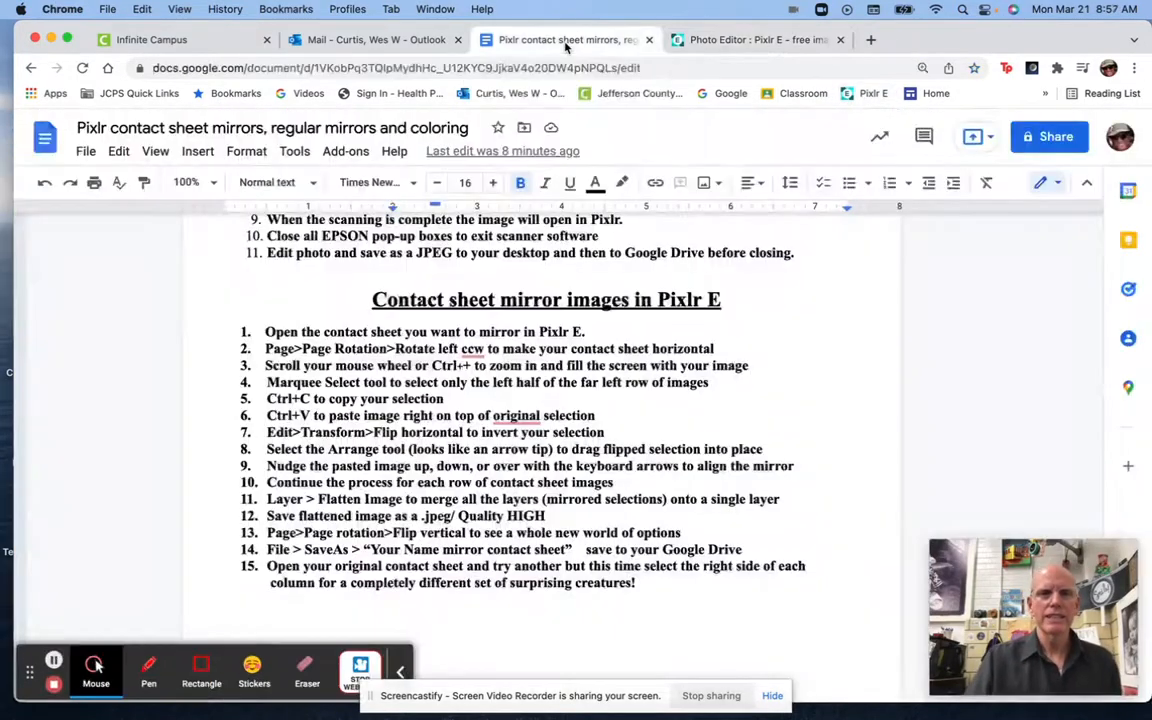
left_click(729, 41)
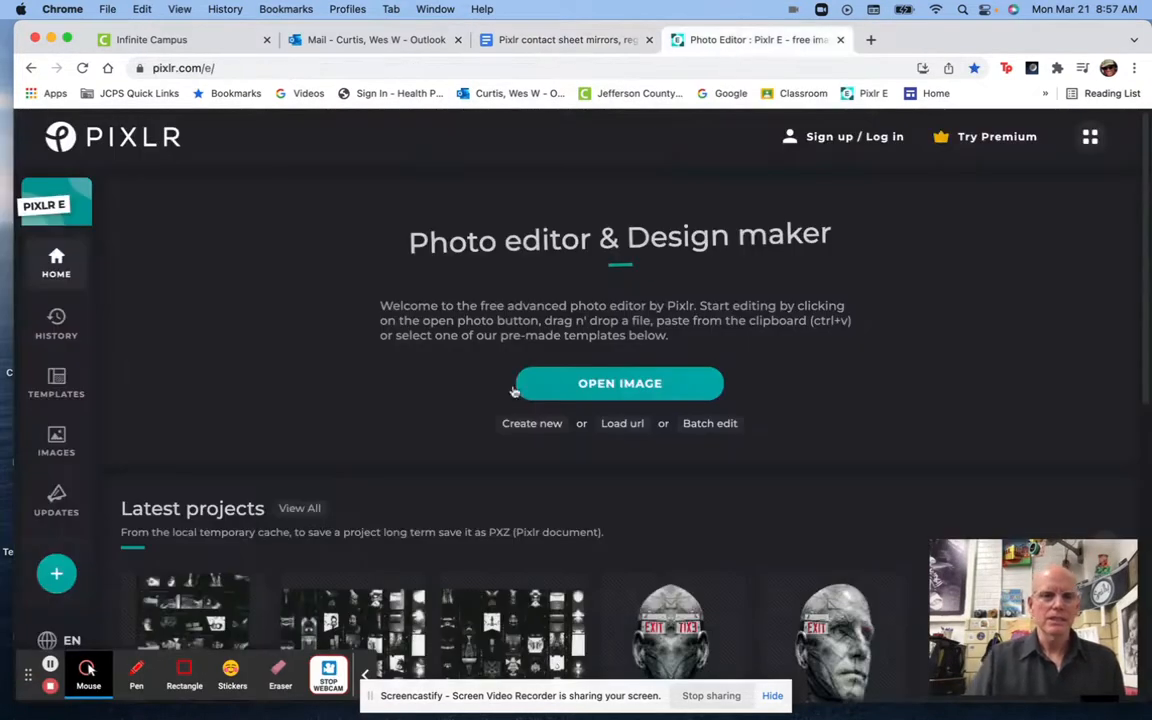
Open the room roll contact sheet JPG from the Downloads folder, pre-resized to Full HD (1502 x 1920).
left_click(596, 386)
left_click_drag(404, 309, 397, 363)
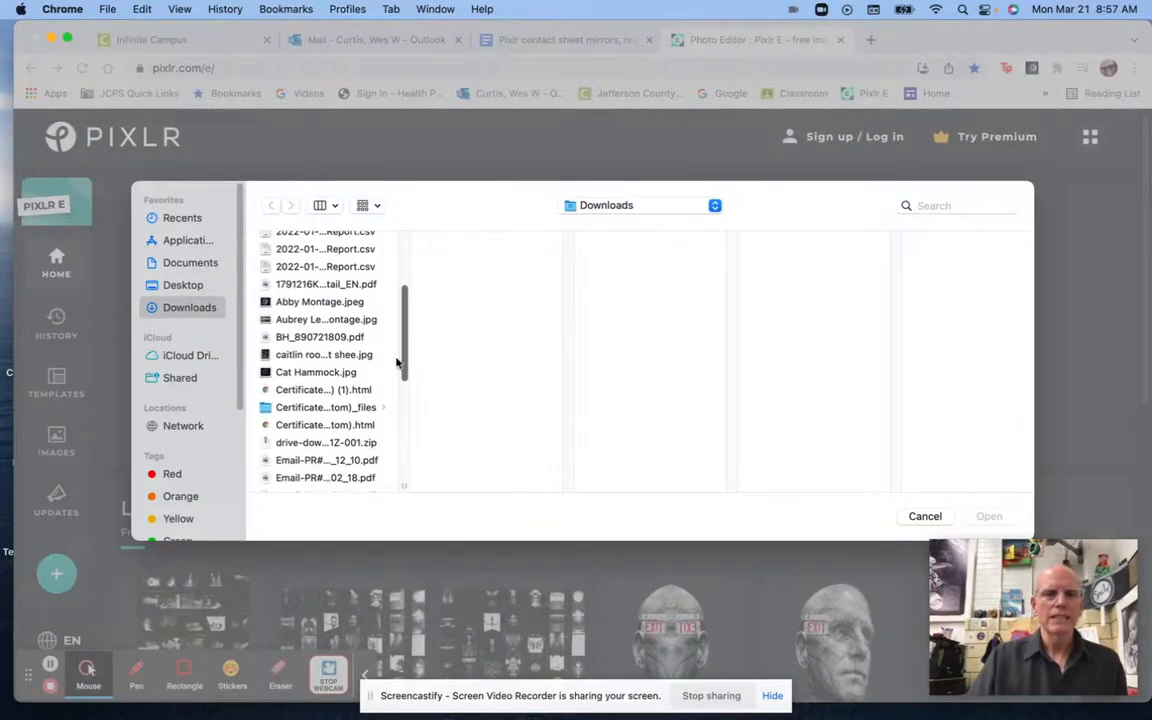
left_click(324, 360)
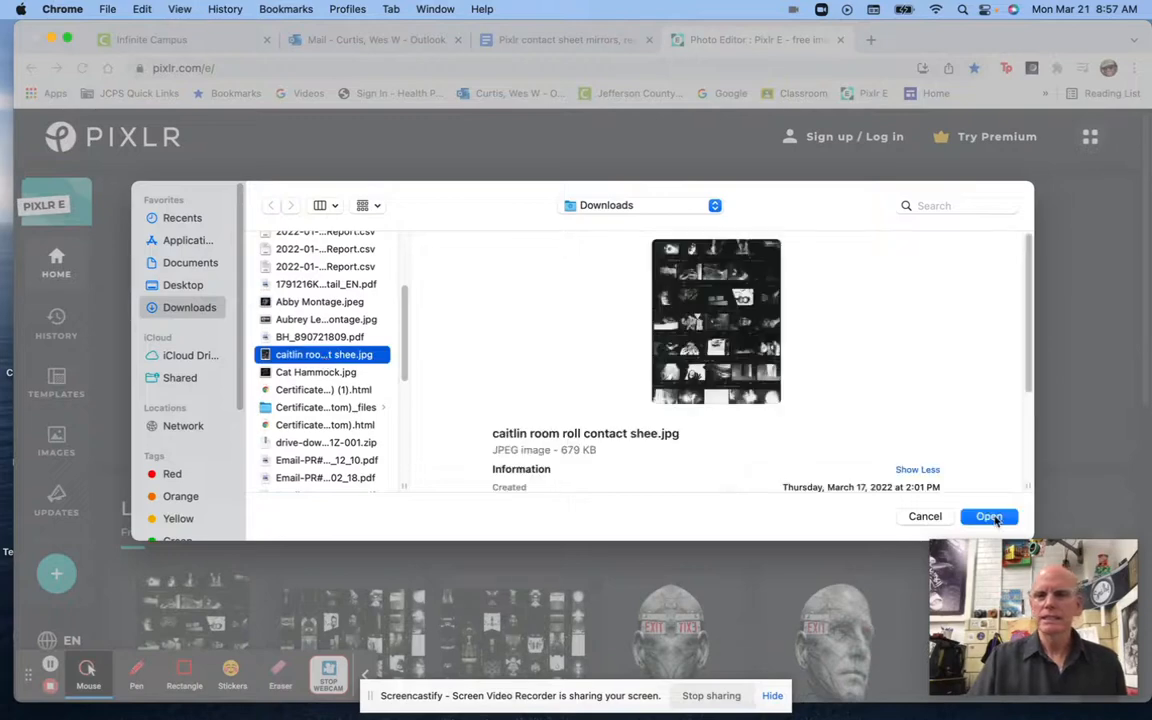
left_click(993, 518)
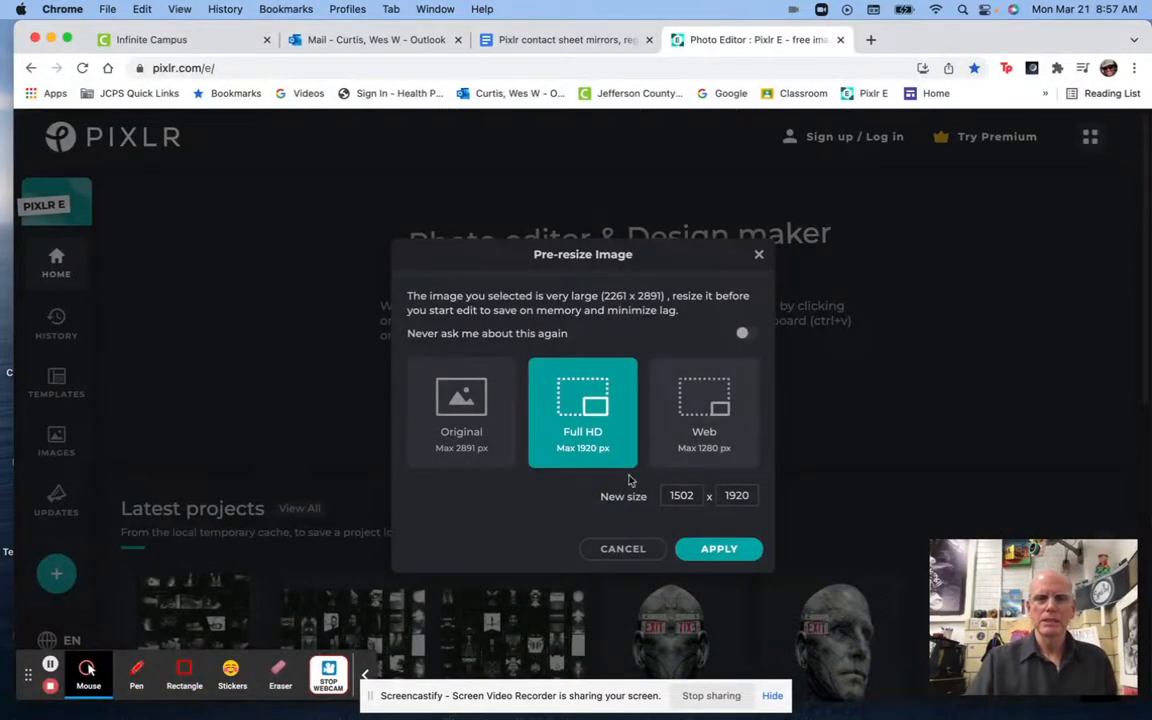
left_click(718, 550)
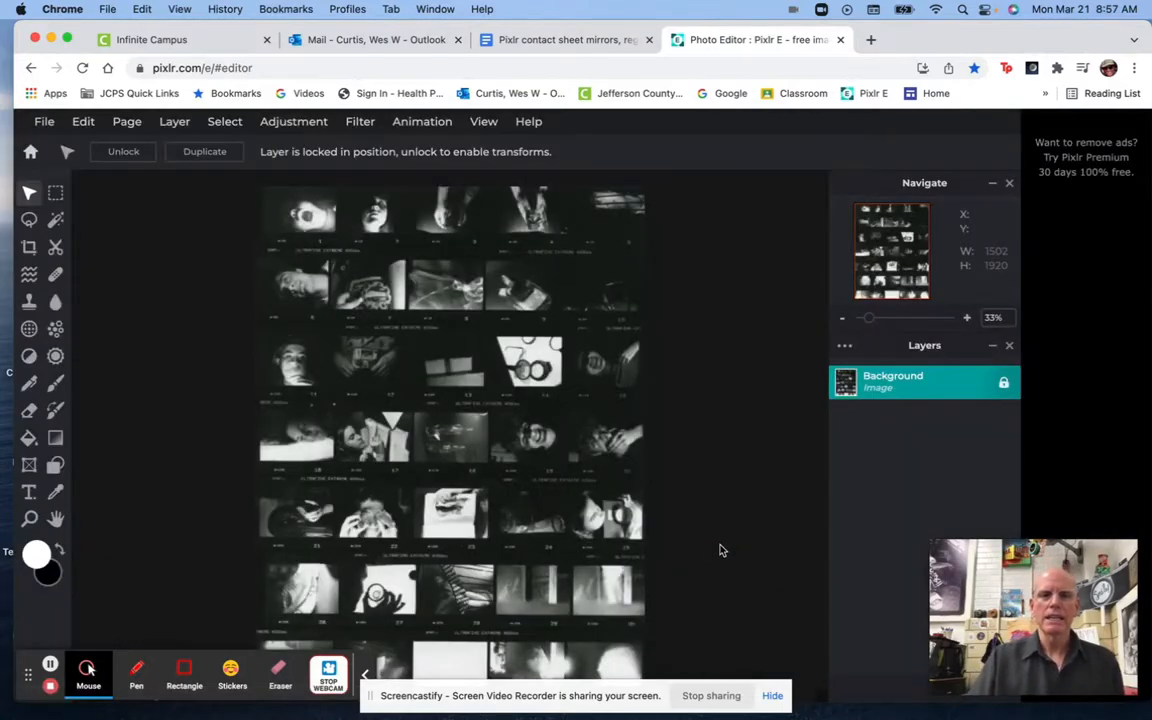
left_click(366, 670)
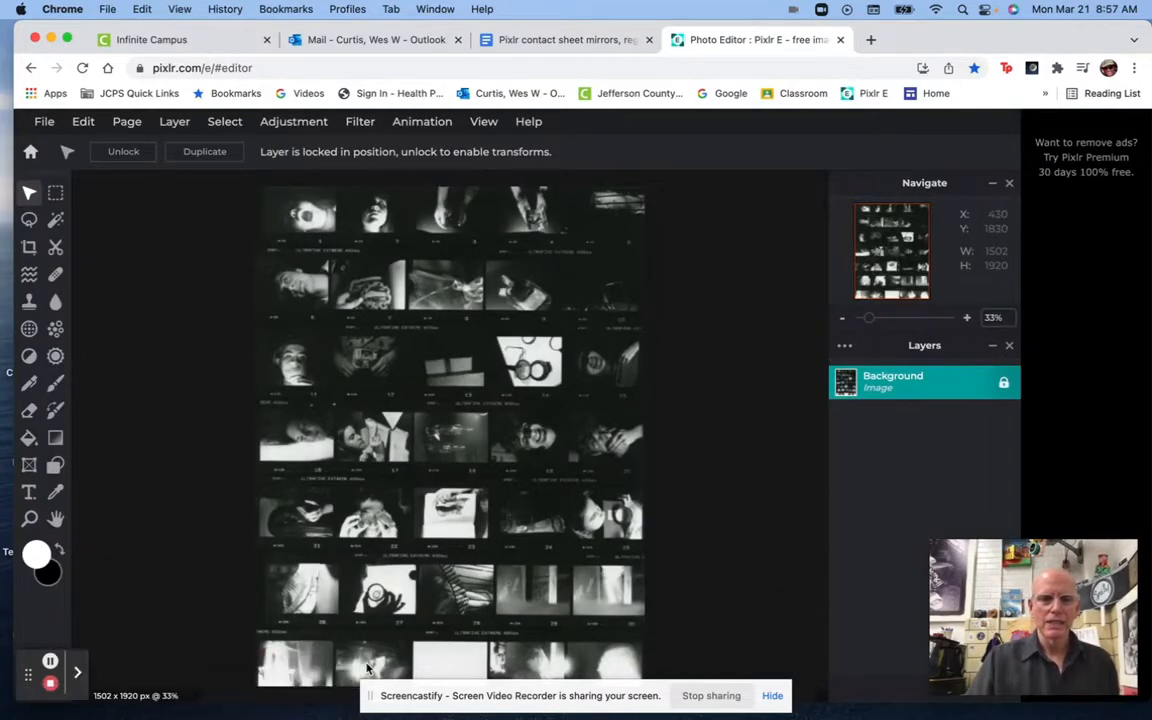
left_click(773, 697)
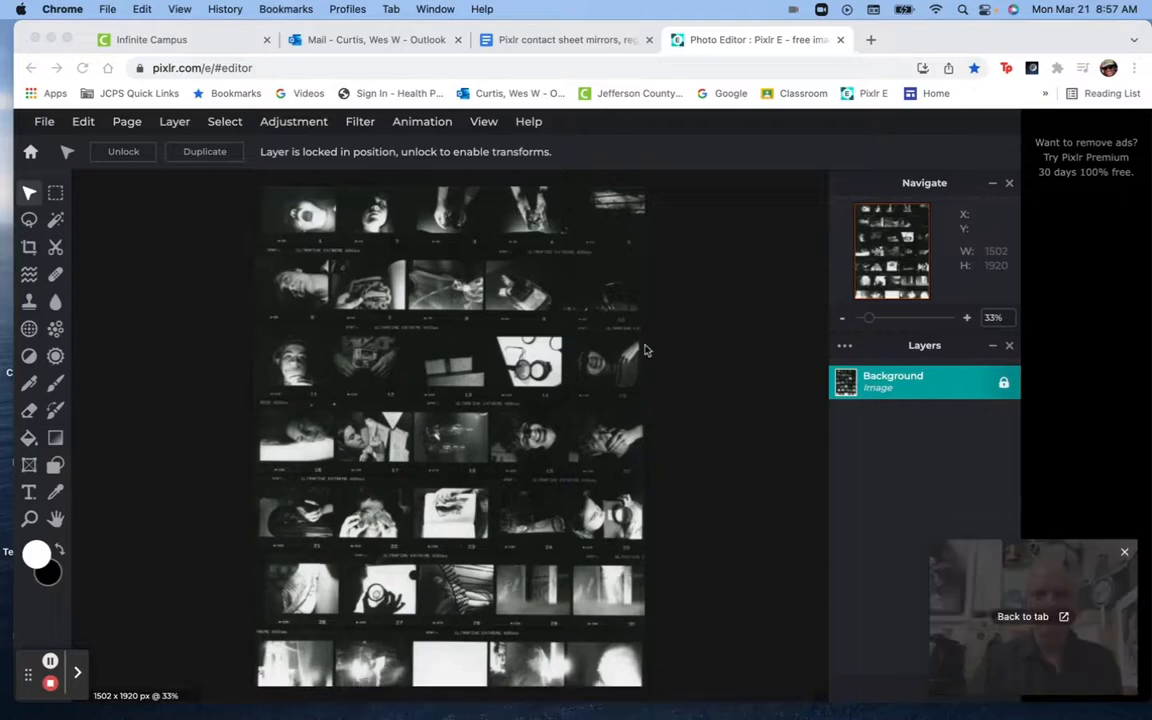
Check the instructions document and rotate the contact sheet page left (ccw) in Pixlr E.
left_click(553, 45)
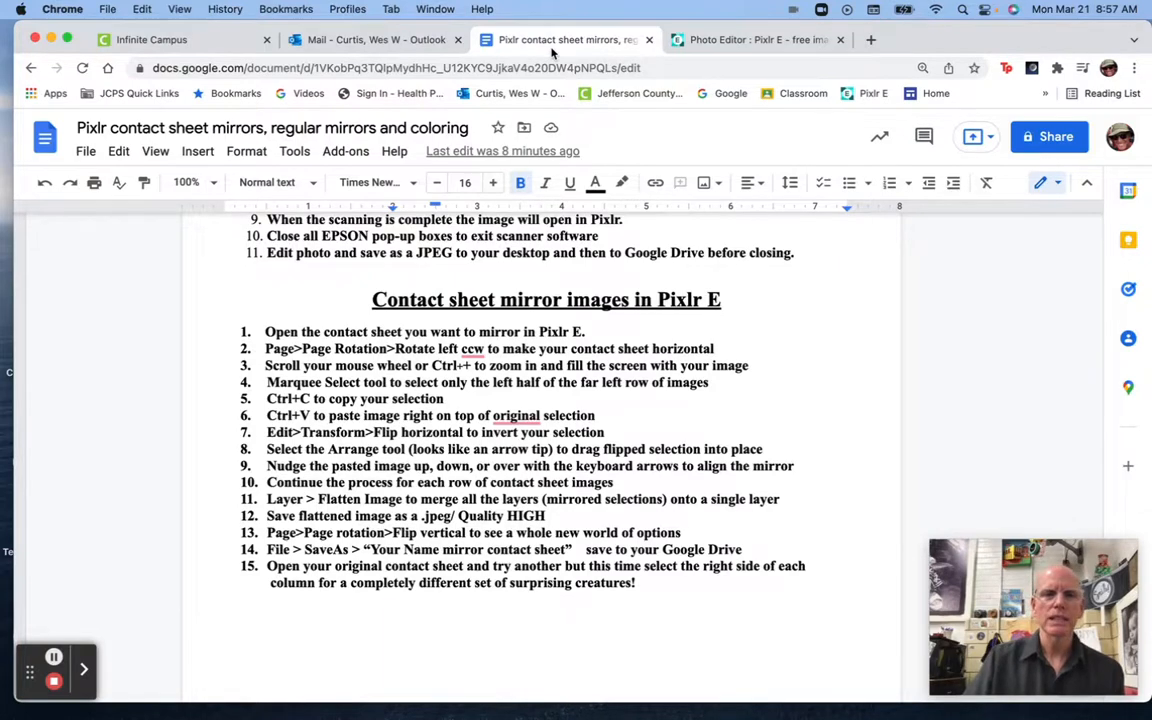
left_click(745, 40)
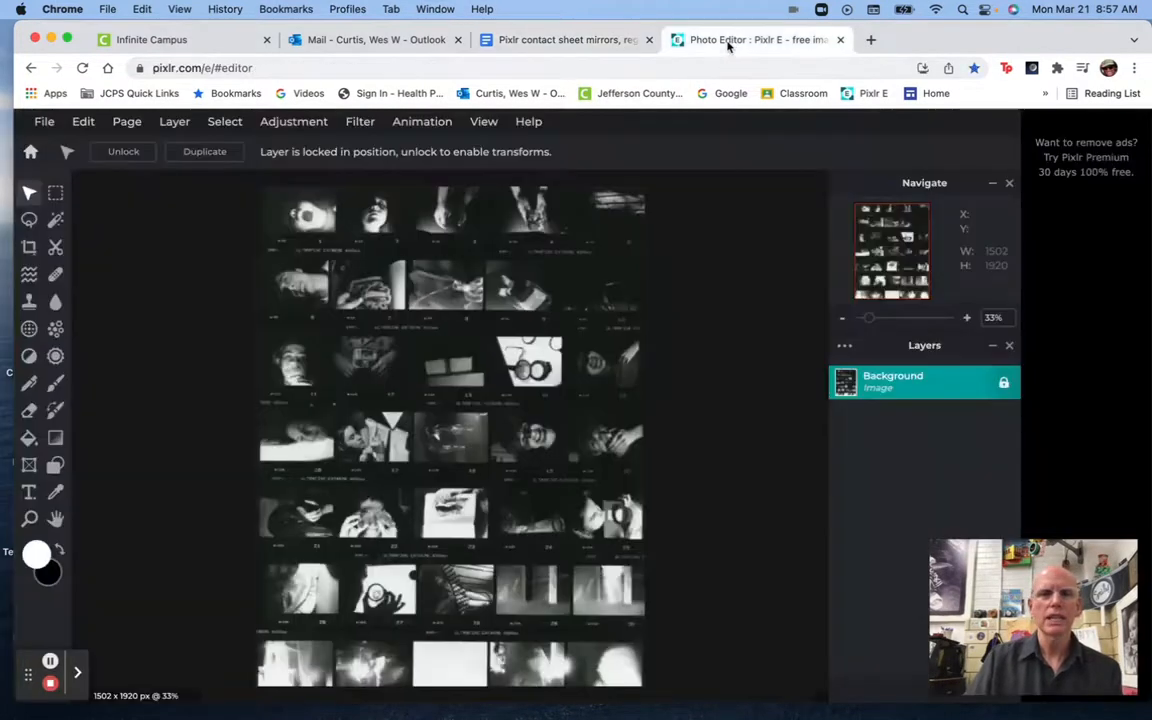
left_click(126, 121)
mouse_move(130, 210)
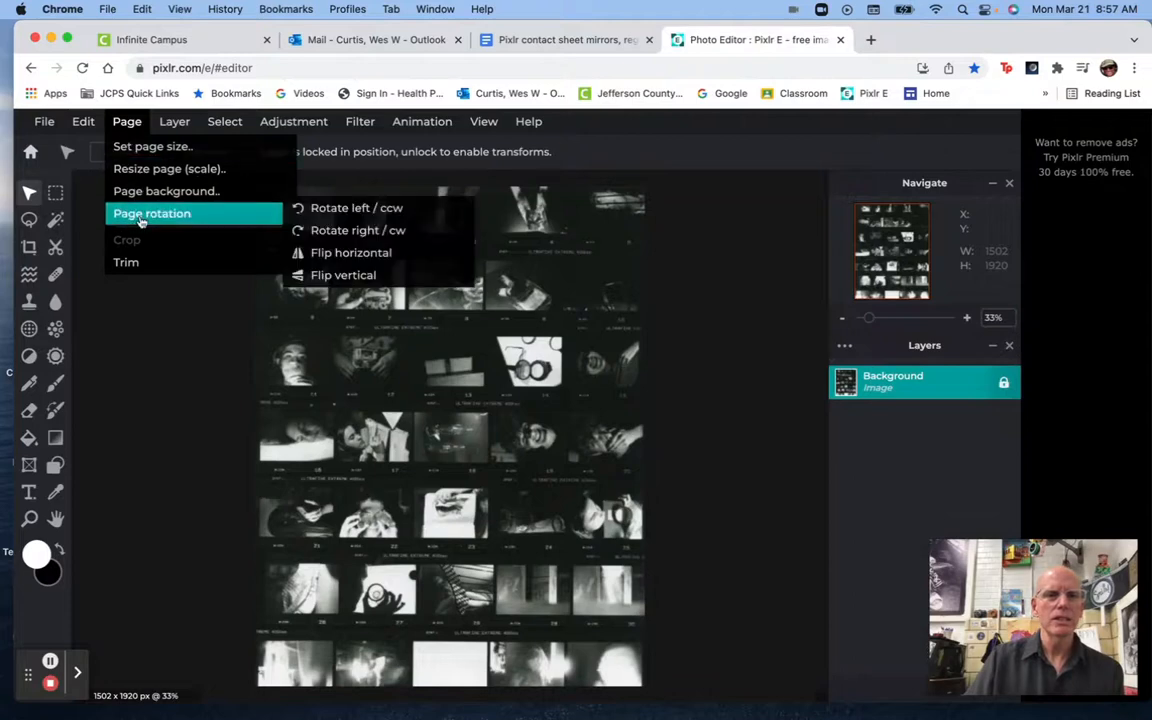
left_click(310, 208)
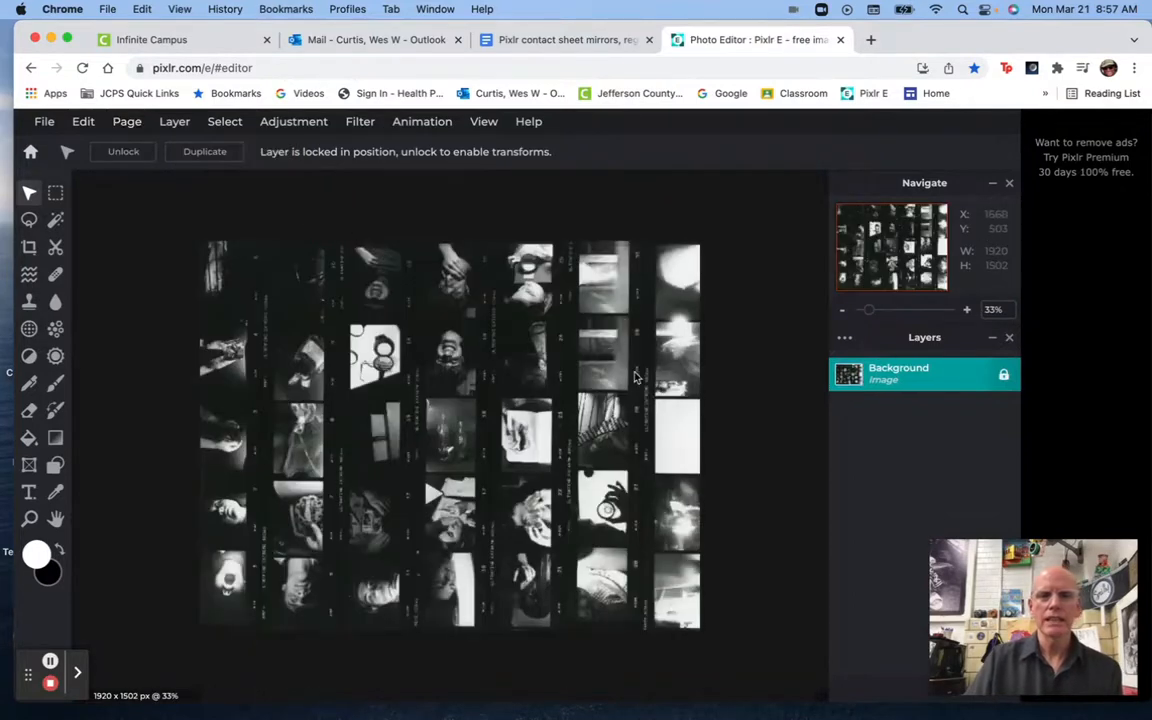
Marquee-select the left half of the far left column of images, about 87 x 1458 px, following the instructions document.
left_click(598, 40)
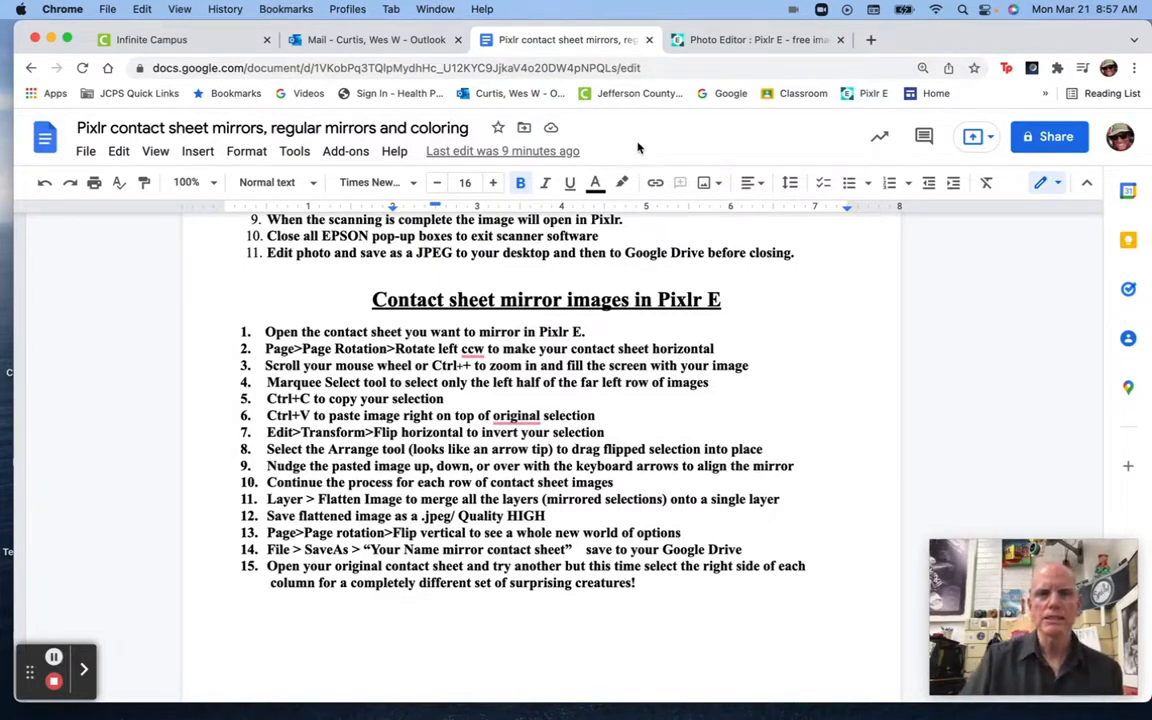
left_click(728, 40)
scroll(383, 453, "up", 2)
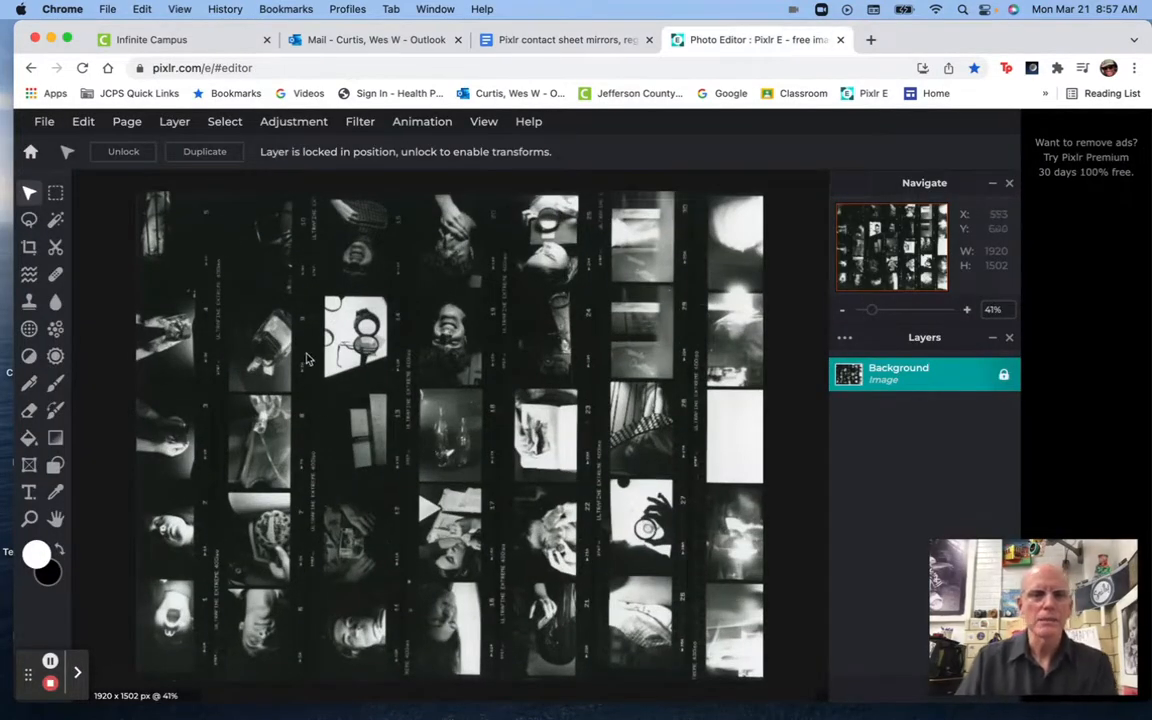
scroll(250, 298, "up", 2)
scroll(276, 331, "down", 2)
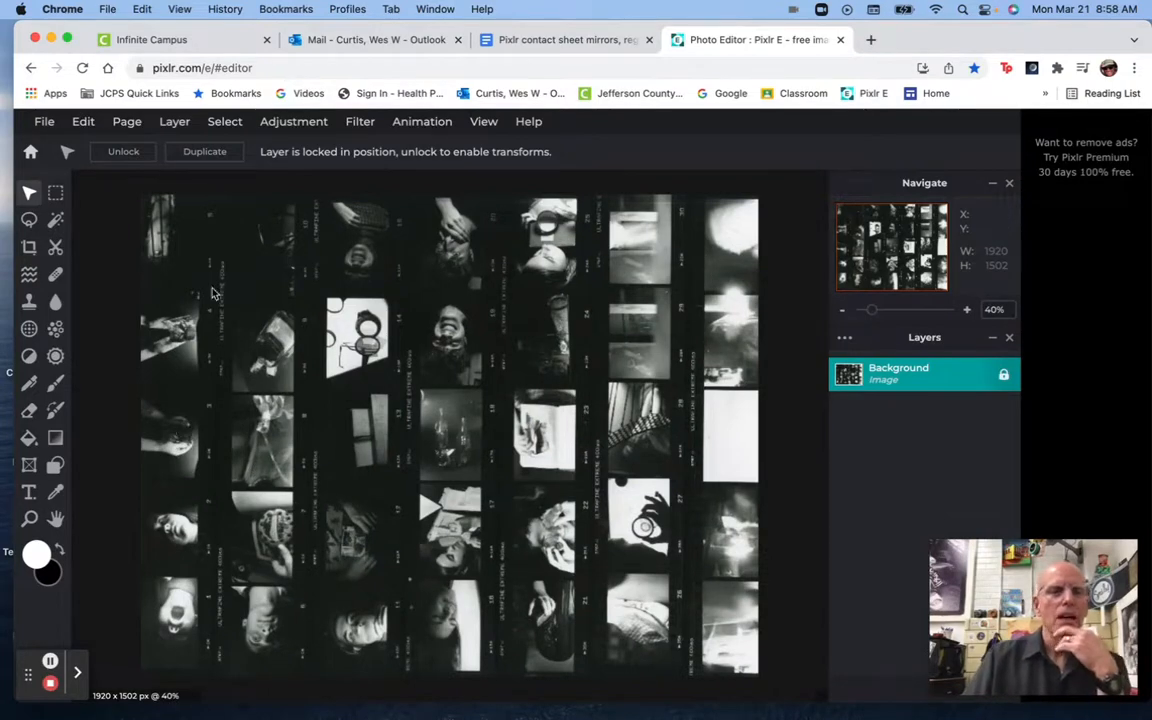
left_click(503, 44)
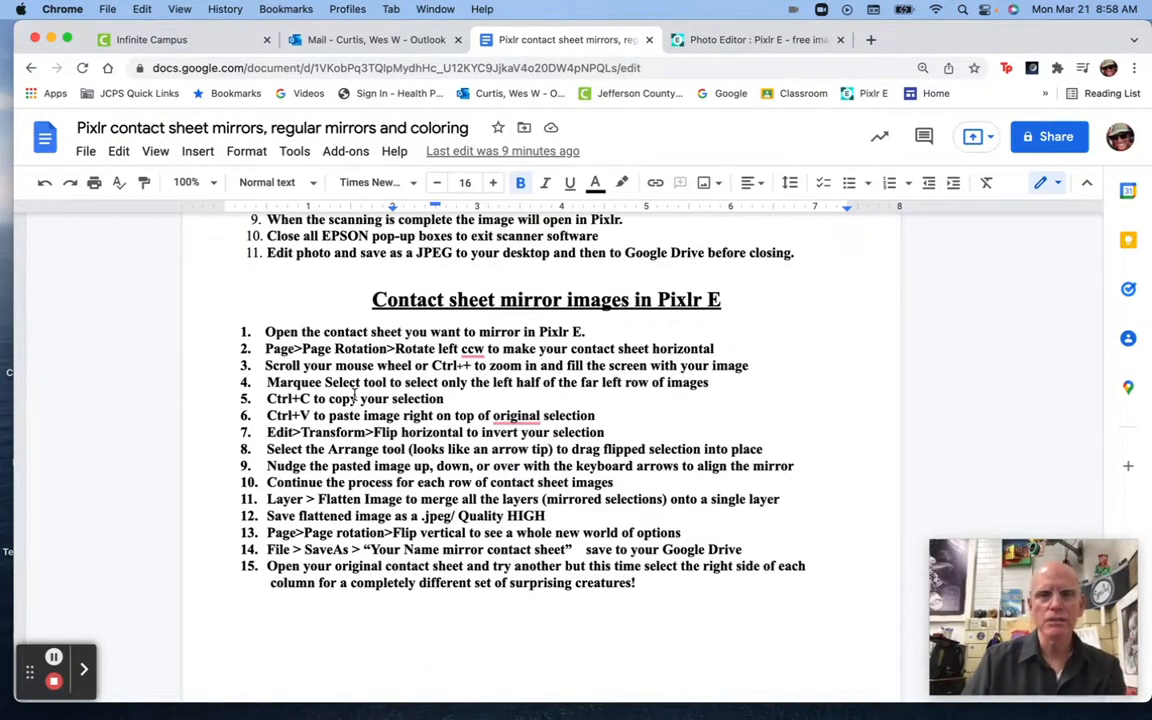
left_click(742, 42)
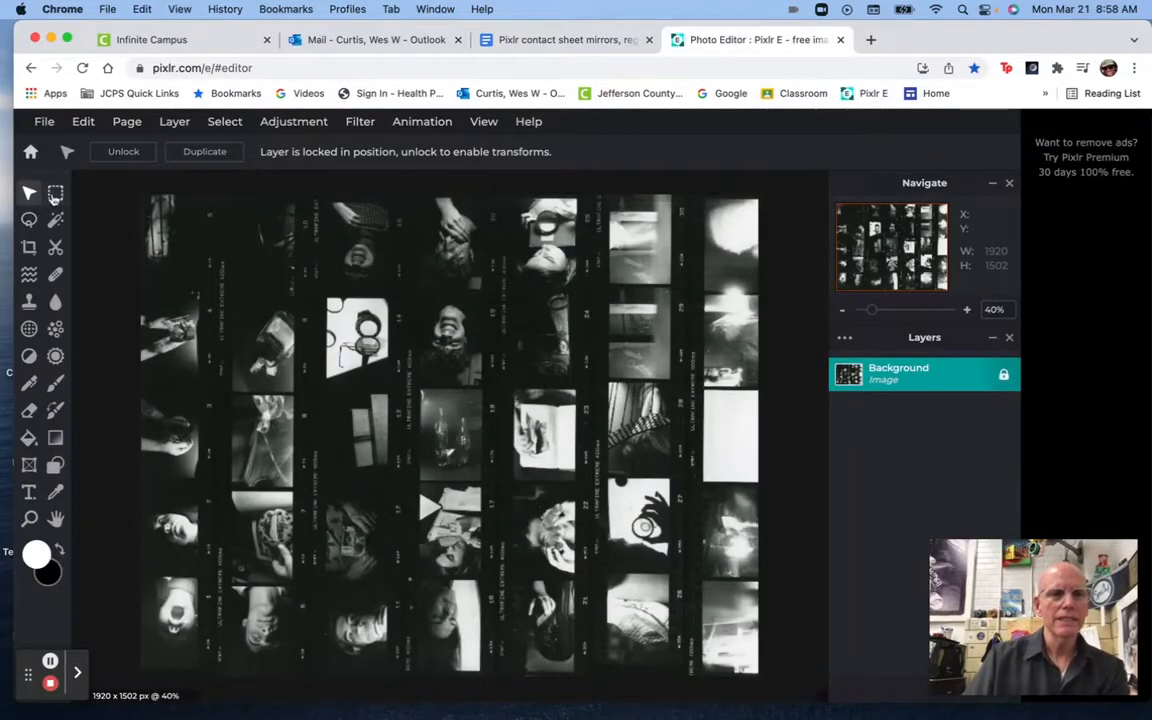
left_click(56, 195)
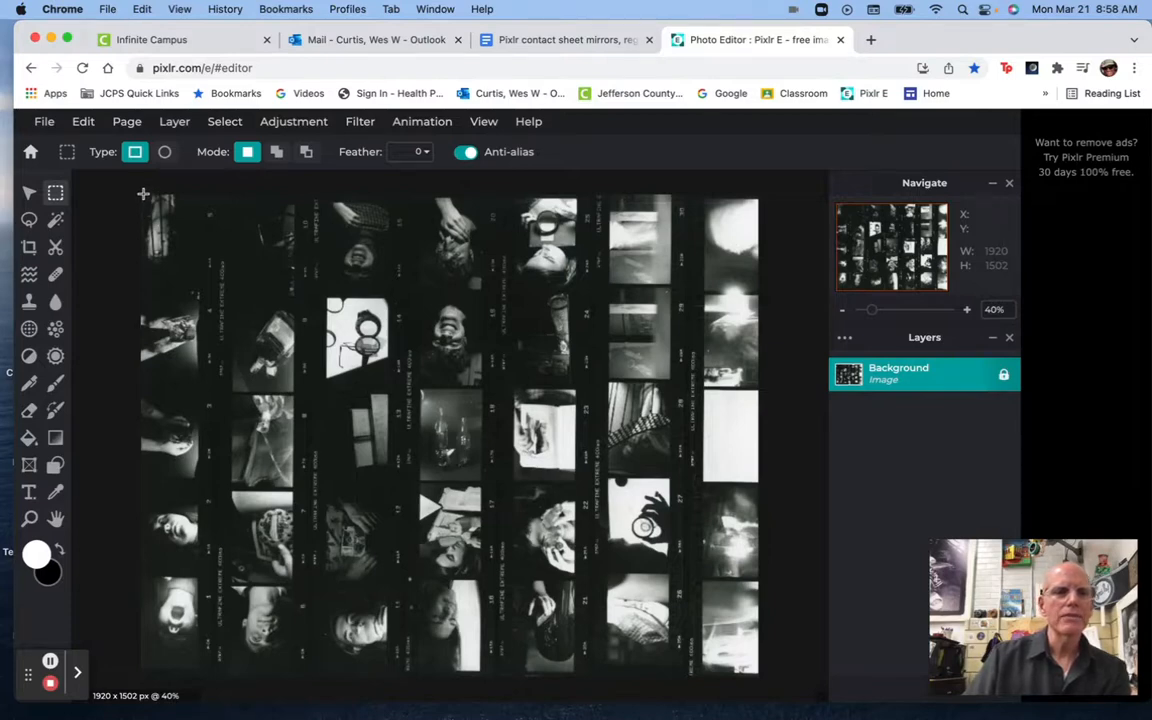
left_click_drag(143, 194, 172, 665)
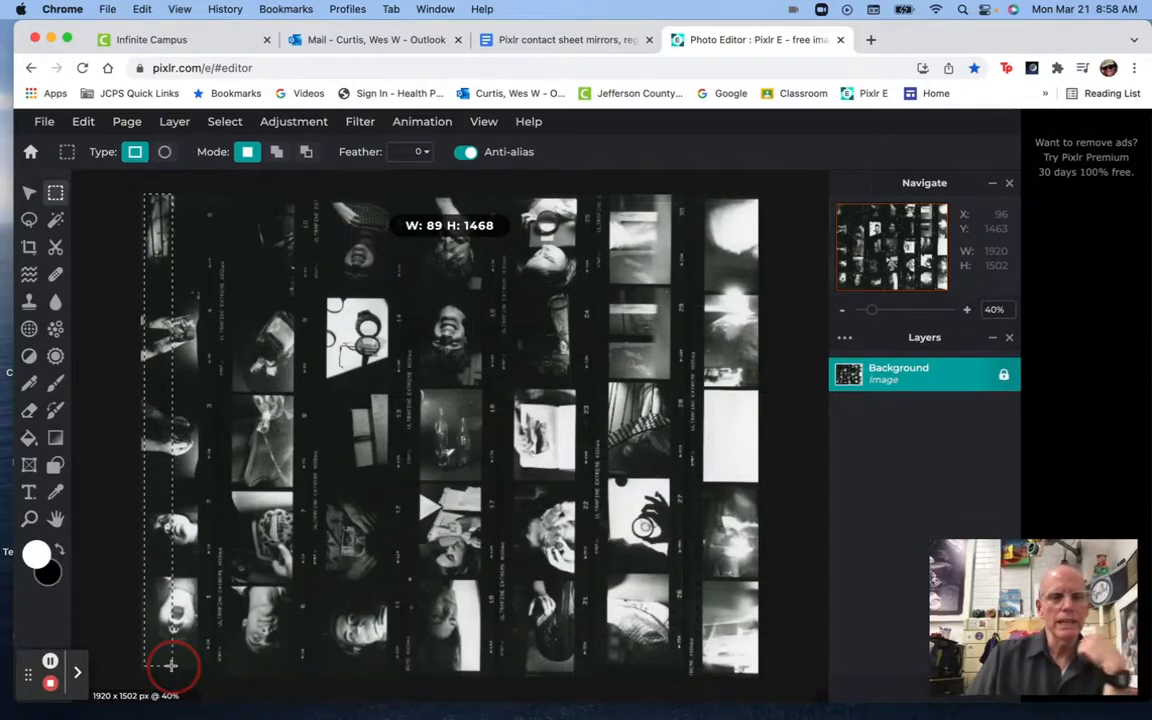
mouse_move(172, 665)
left_mouse_down()
mouse_move(200, 662)
mouse_move(170, 662)
left_mouse_up()
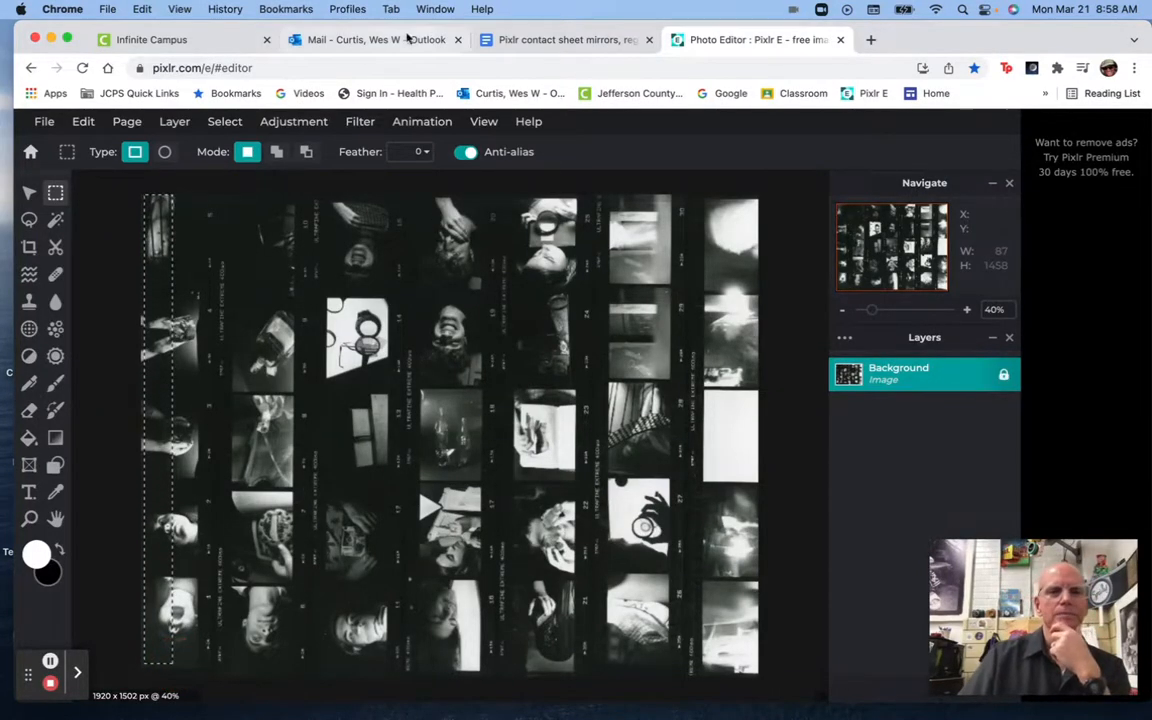
Consult the instructions and copy and paste the selected half-column strip as a new layer.
left_click(517, 42)
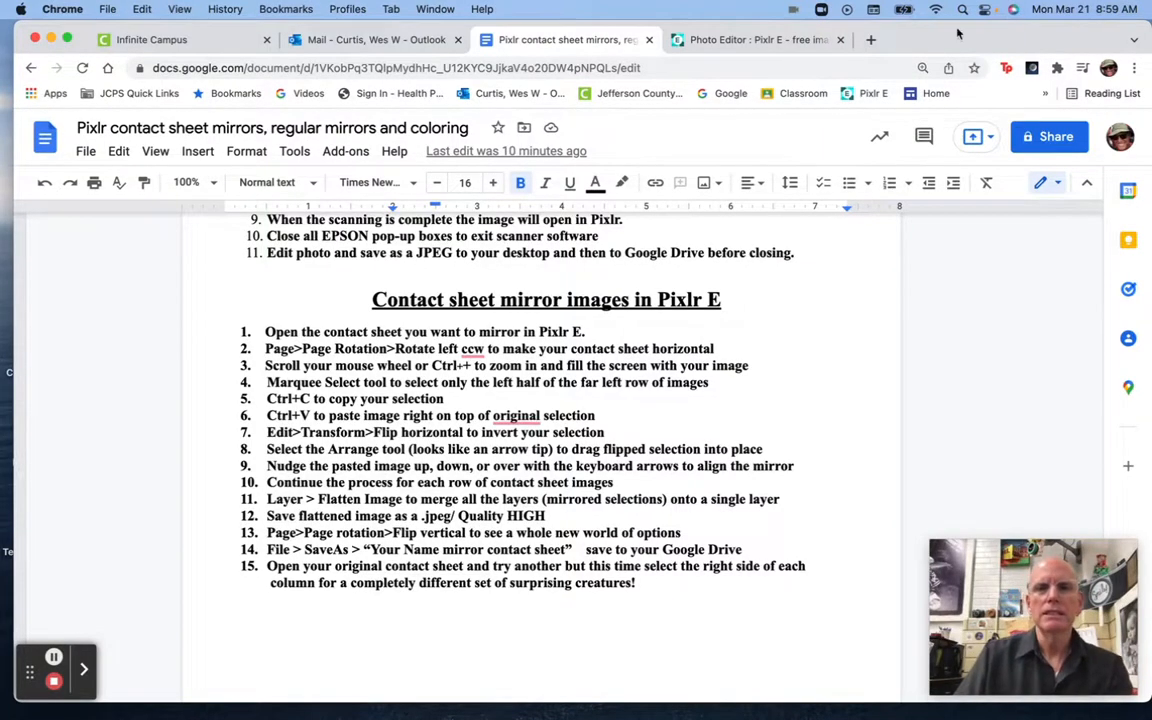
left_click(741, 40)
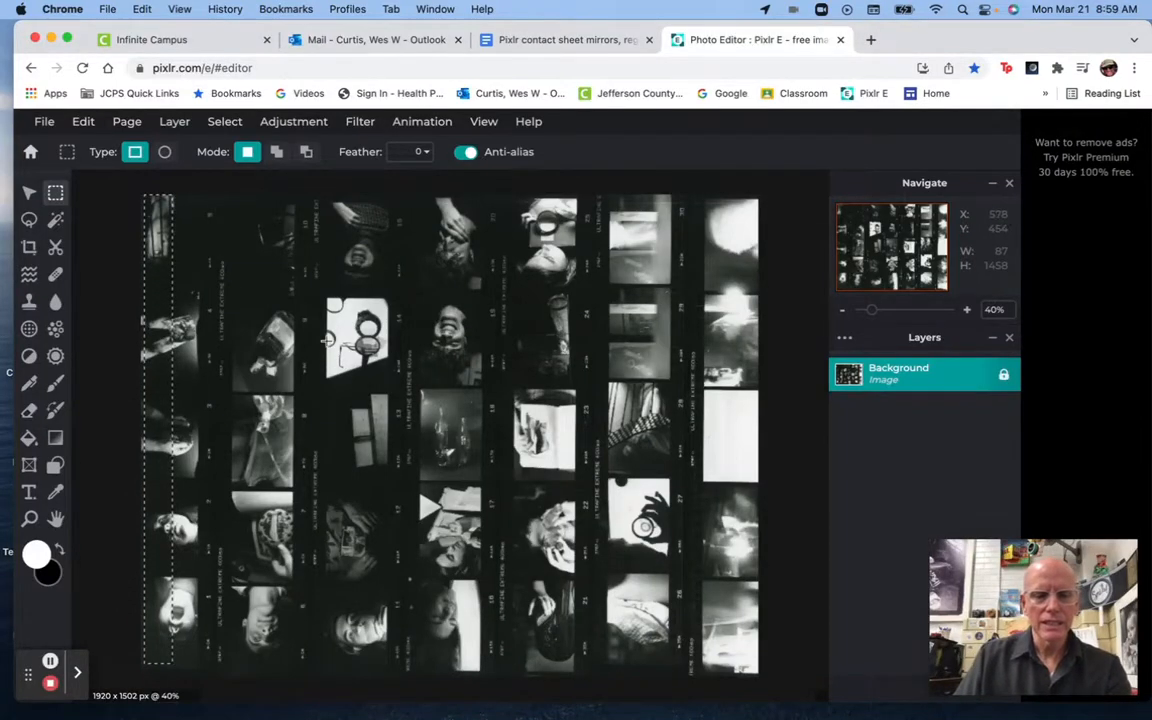
key("super+c")
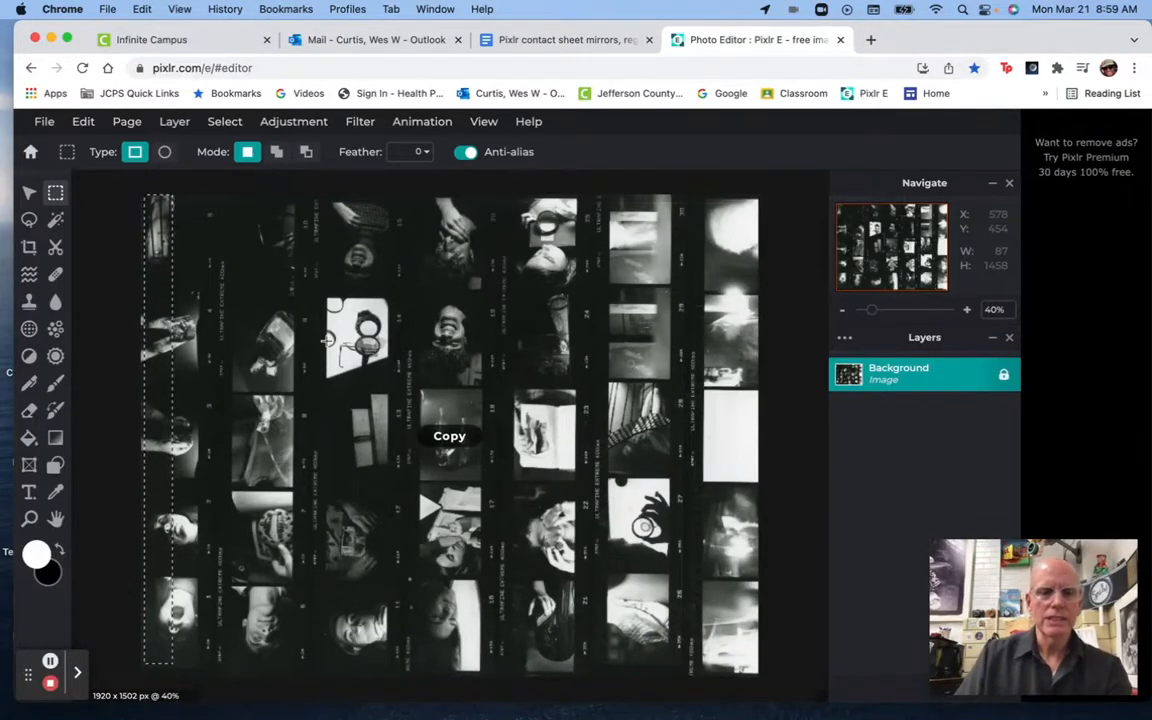
key("super+v")
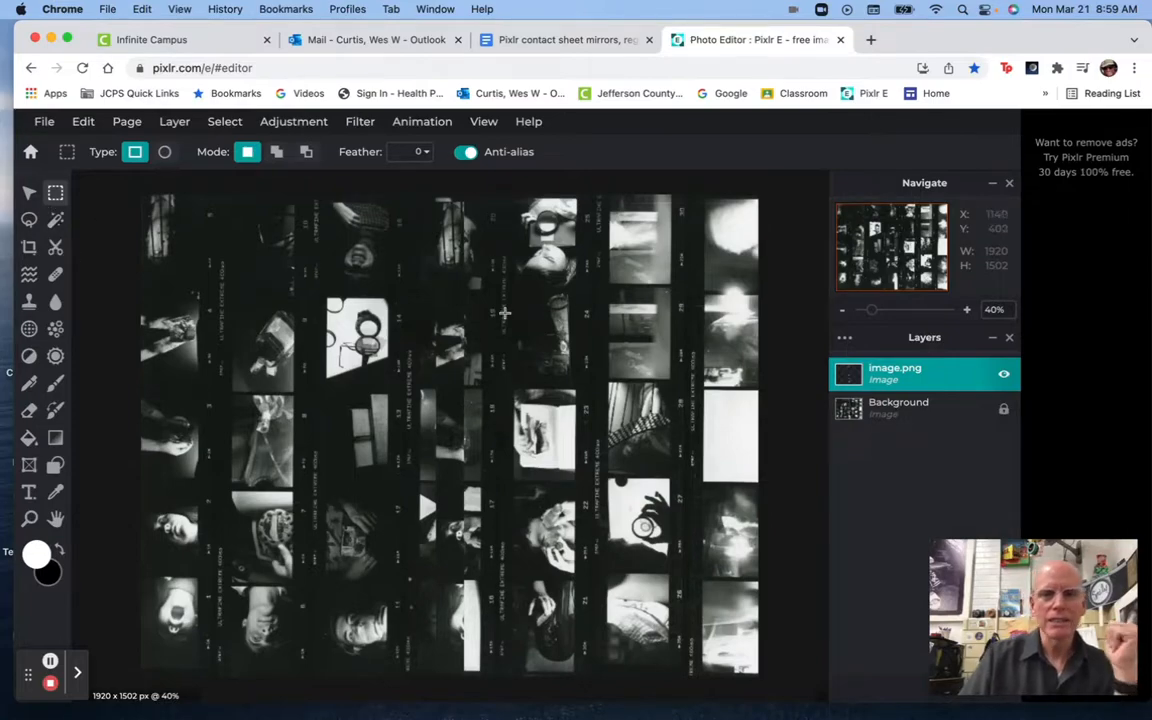
Flip the pasted strip horizontally and move it over the right half of the far left image column, at X 81, Y 0.
left_click(633, 40)
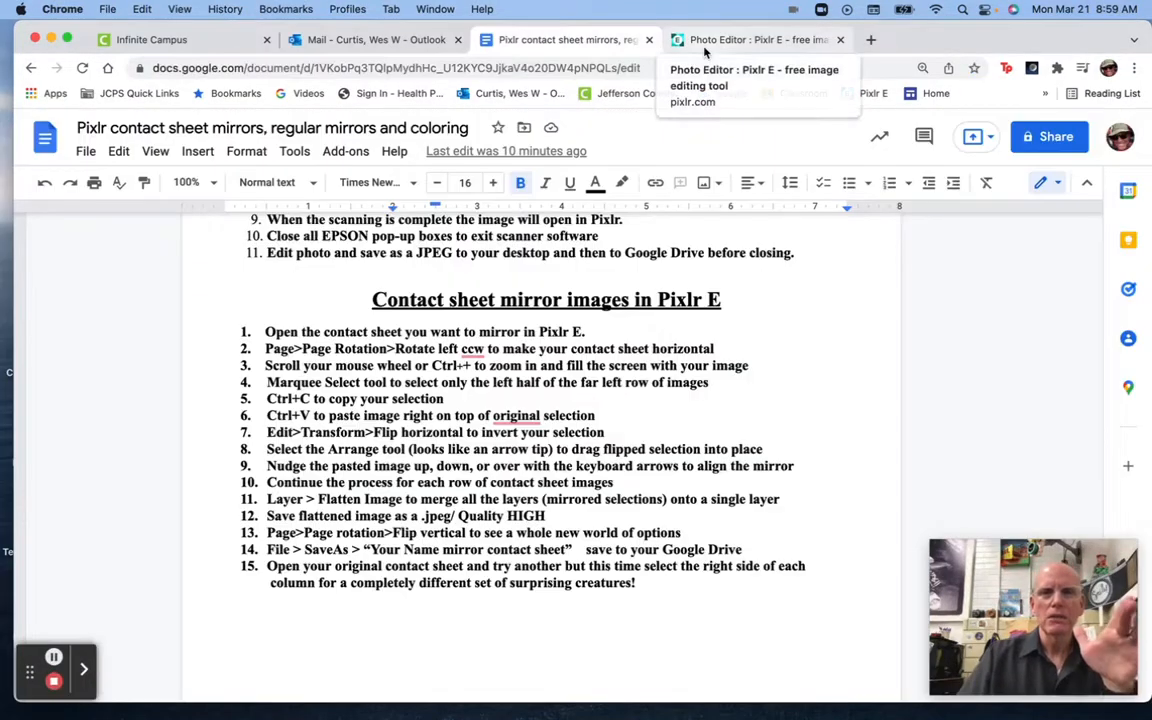
left_click(700, 40)
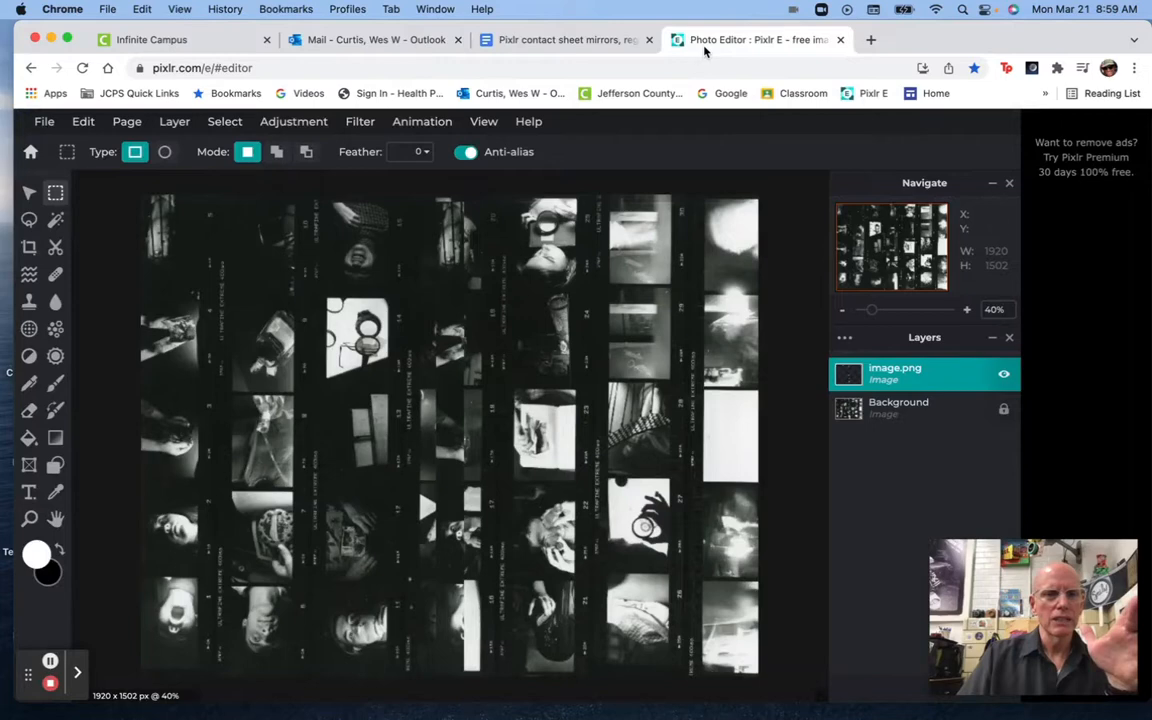
left_click(84, 122)
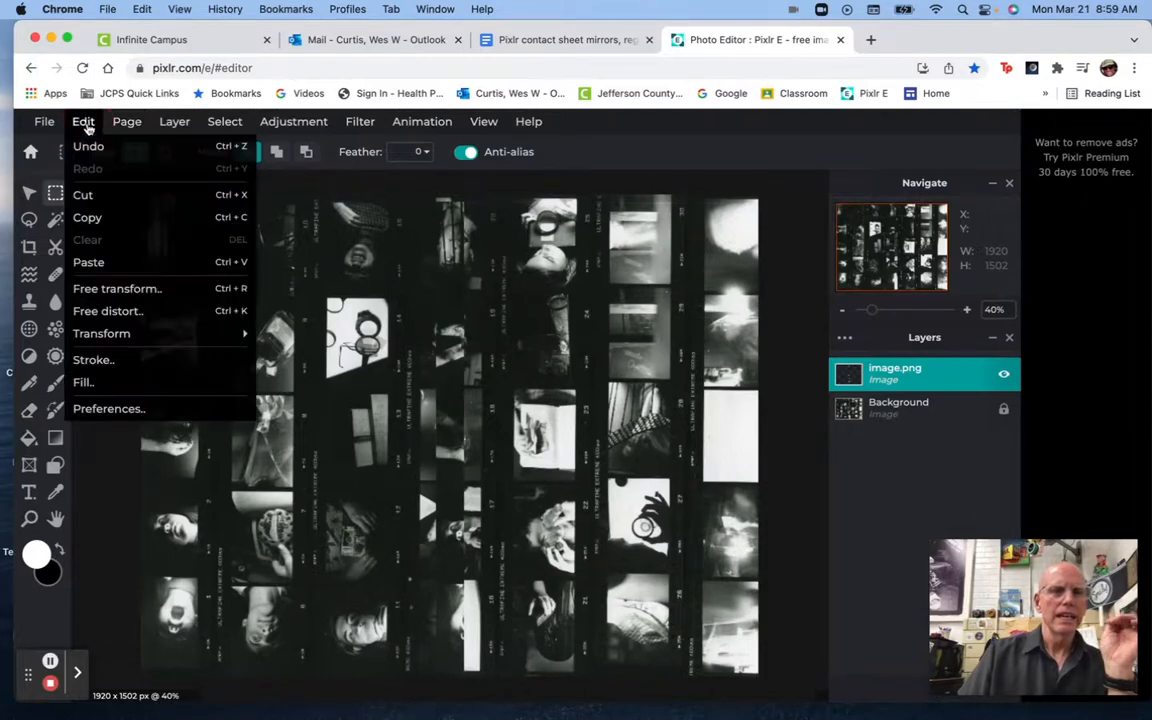
mouse_move(112, 344)
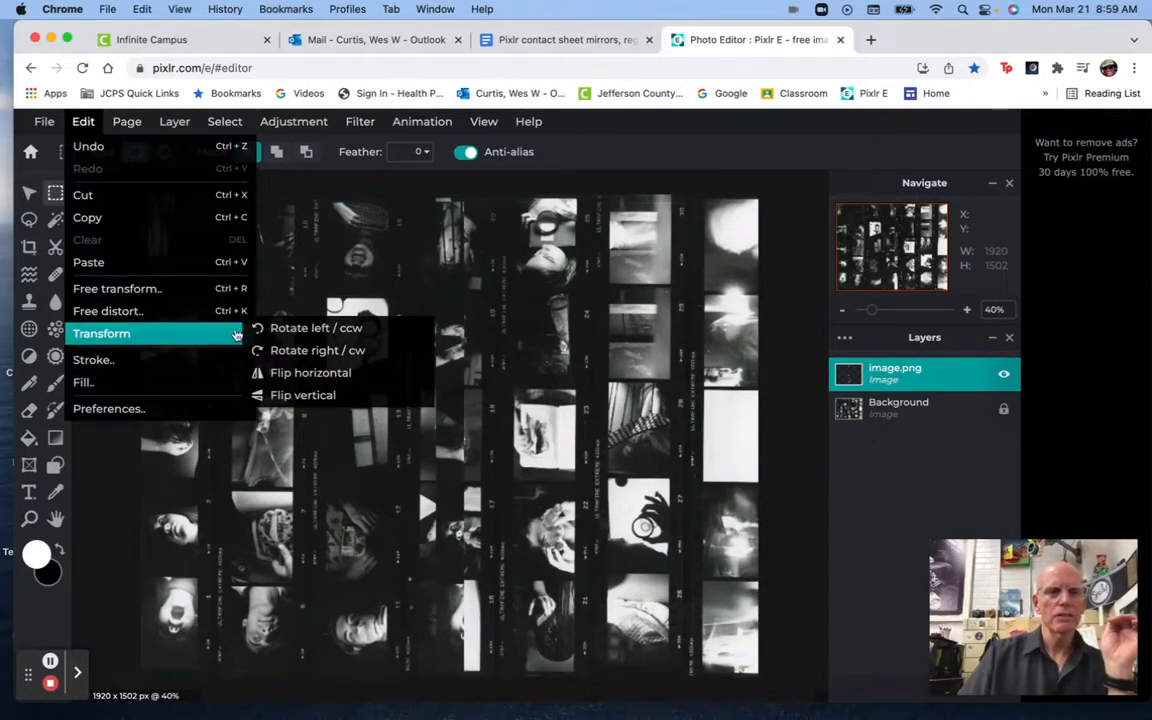
left_click(293, 374)
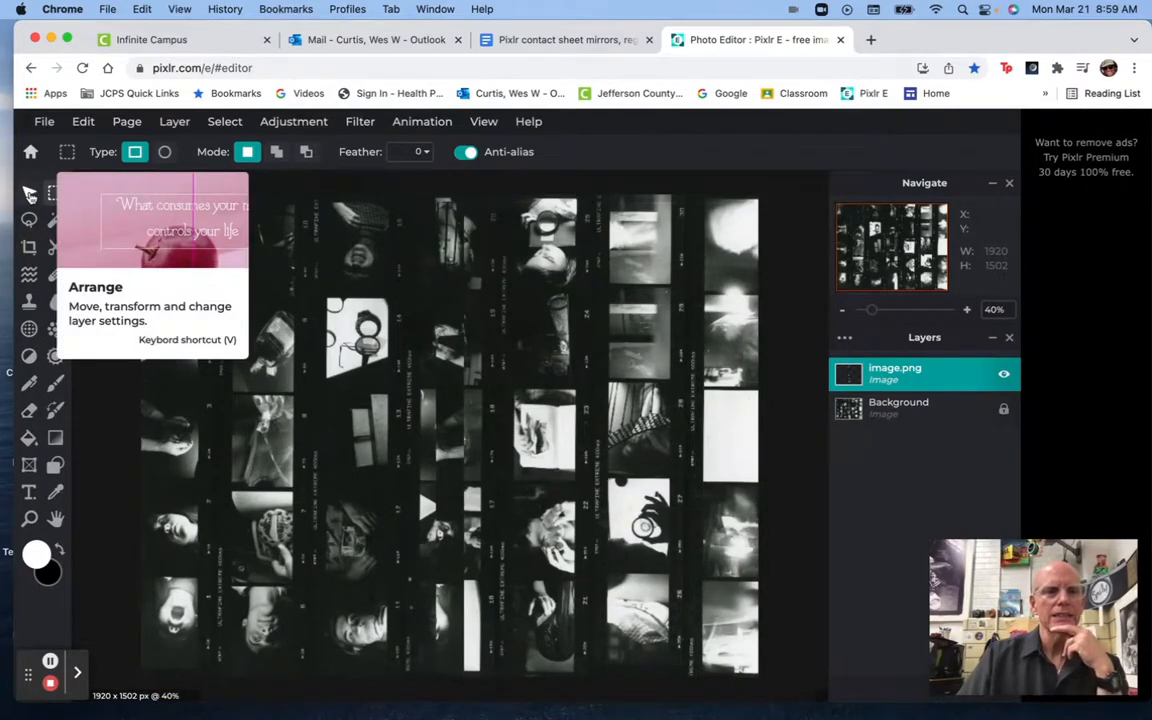
left_click(28, 193)
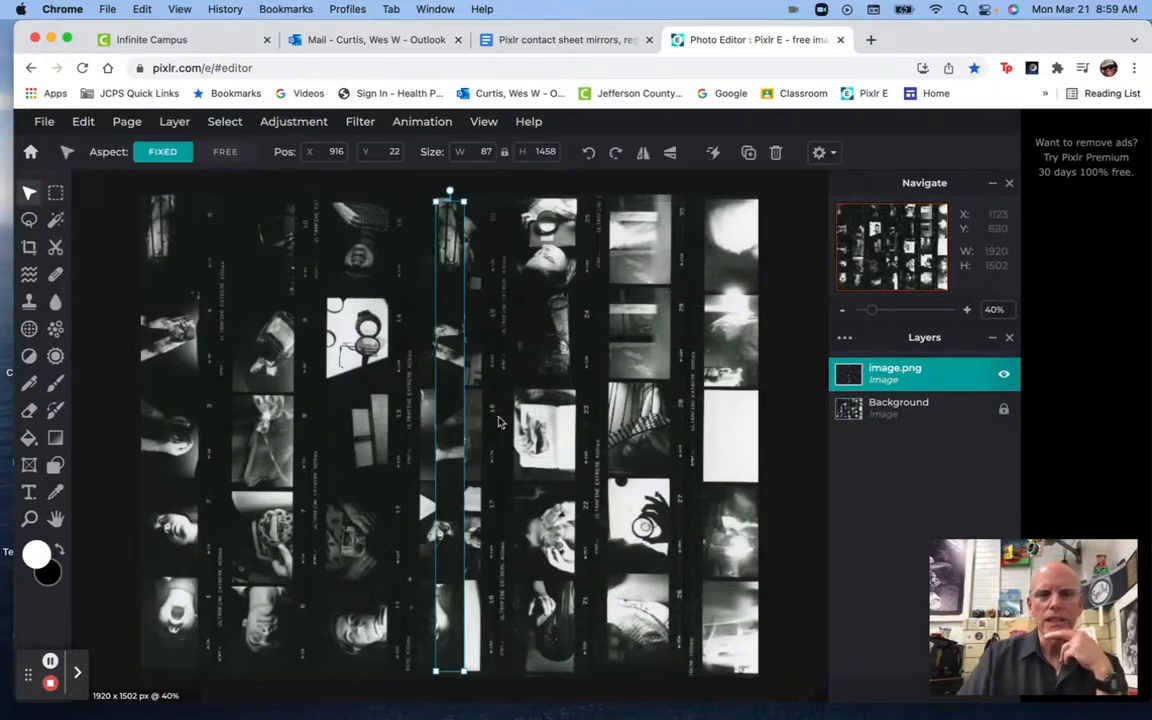
left_click_drag(445, 381, 176, 378)
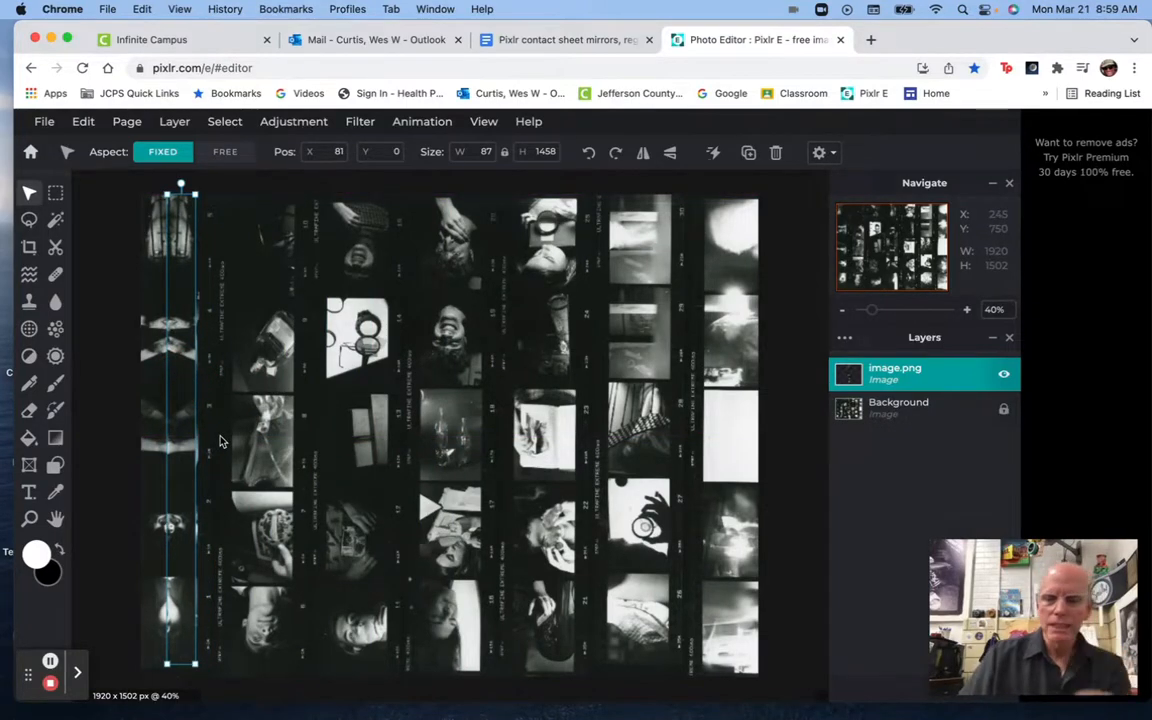
Move the flipped strip closer to the mirror line of the far left image column, at X 97, Y 6.
scroll(222, 440, "up", 2)
scroll(224, 438, "down", 3)
scroll(226, 438, "up", 5)
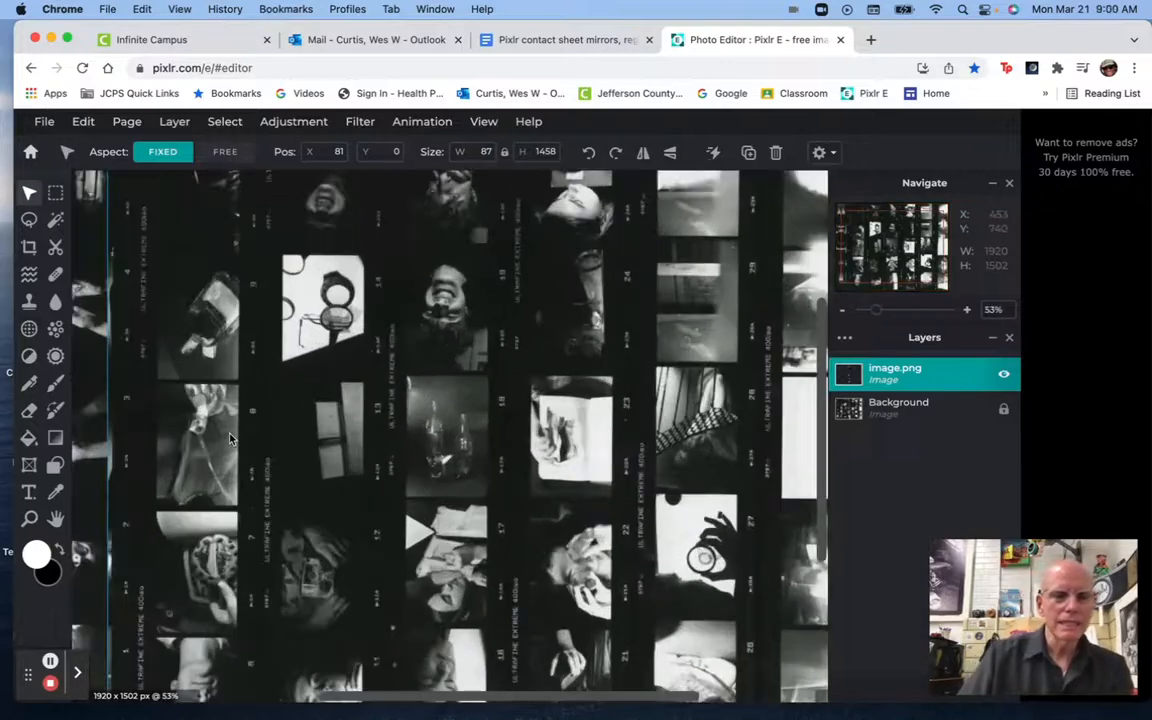
left_click_drag(229, 439, 555, 419)
scroll(555, 419, "up", 2)
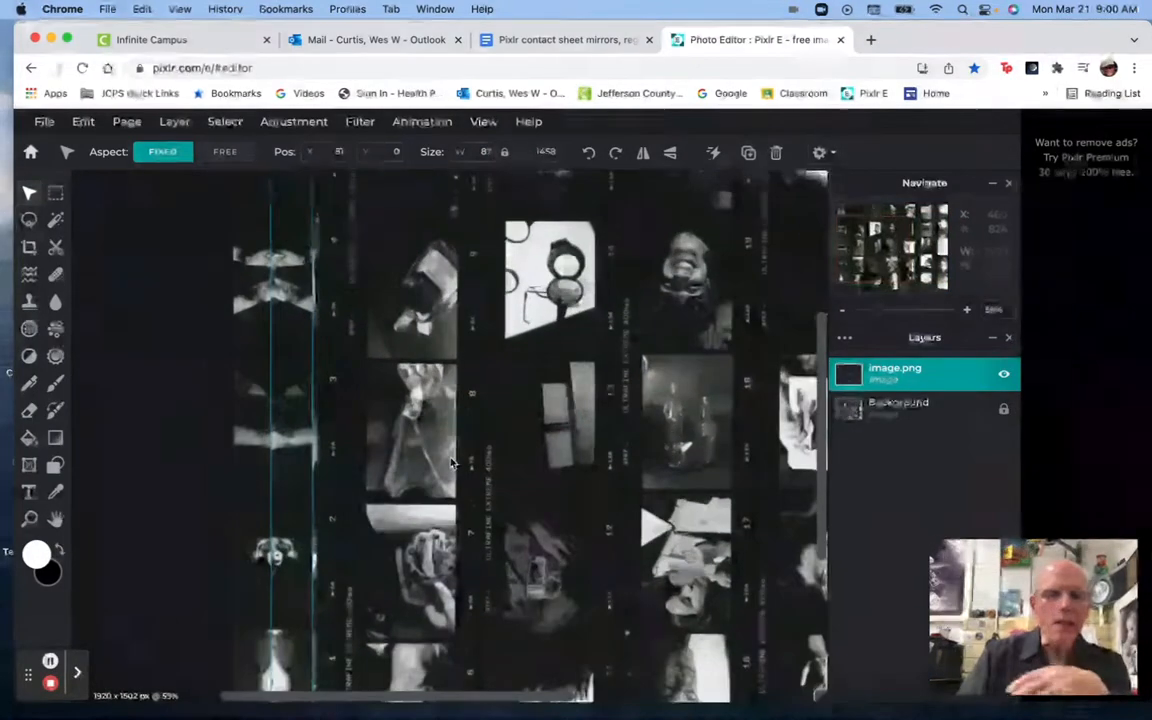
scroll(451, 463, "up", 4)
left_click_drag(209, 456, 215, 489)
left_click_drag(247, 487, 229, 496)
key("Left")
key("Left")
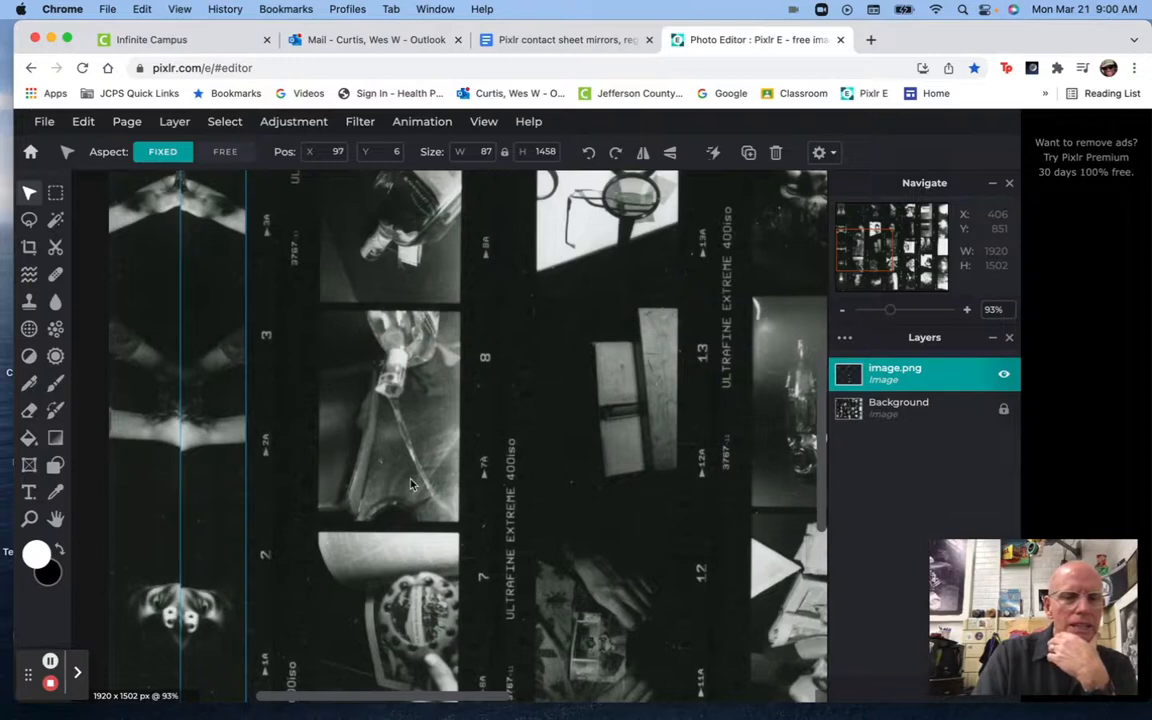
Nudge the flipped strip to X 96, Y 1 to align the mirror in the far left image column.
key("Up")
key("Up")
key("Up")
key("Up")
key("Up")
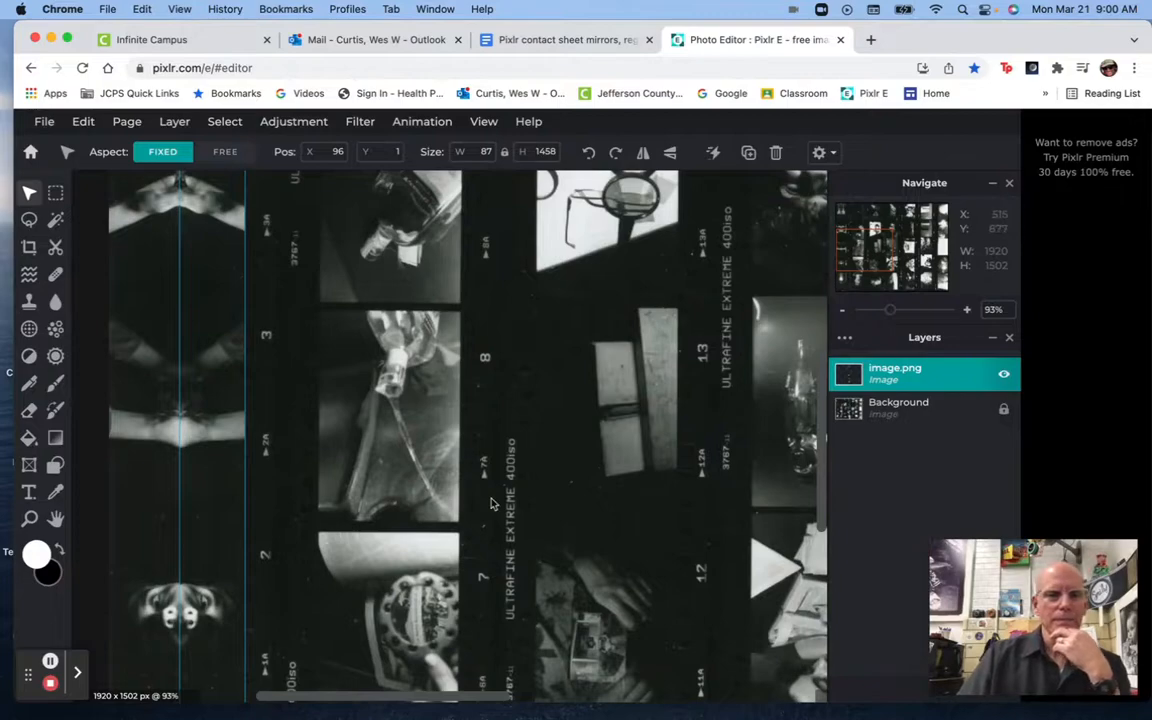
scroll(516, 402, "down", 6)
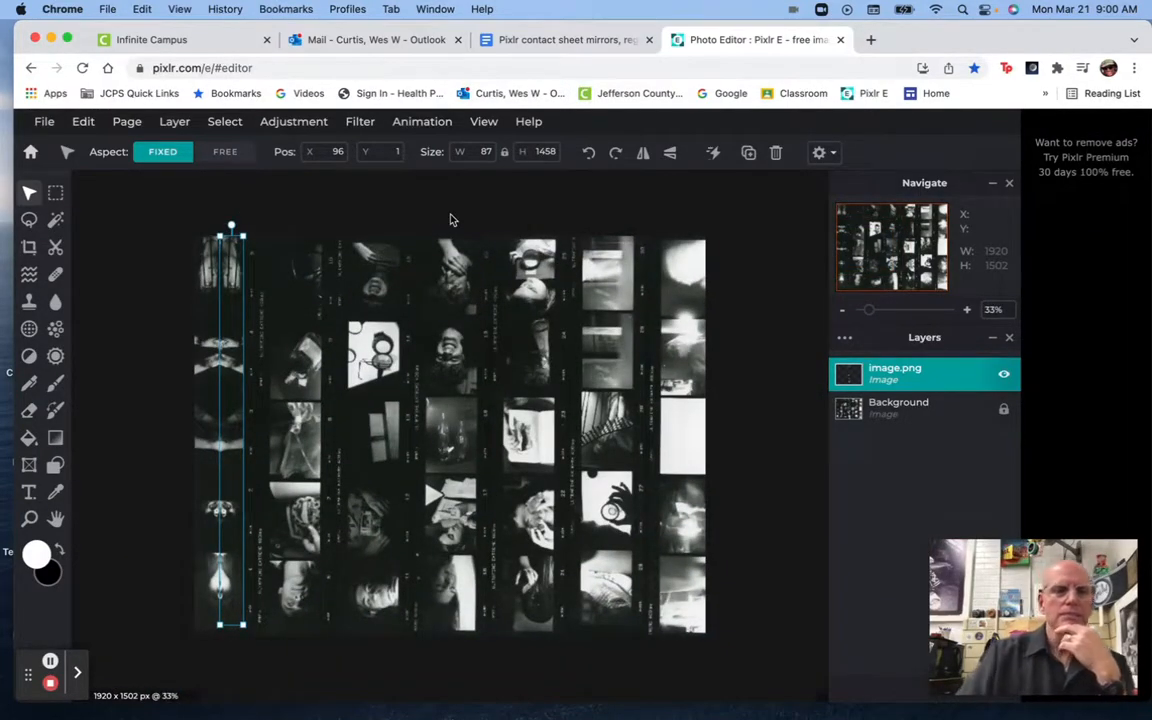
Check the instructions document and marquee-select the left half of the second image column, about 112 x 1492 px.
left_click(599, 41)
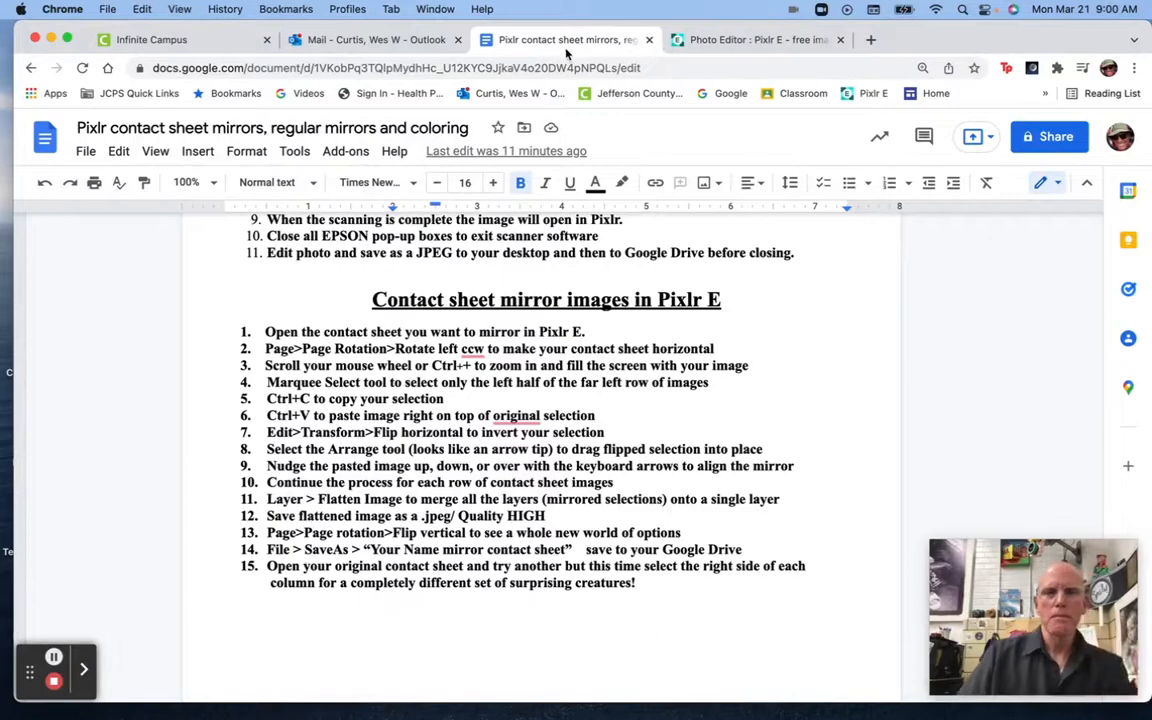
left_click(710, 41)
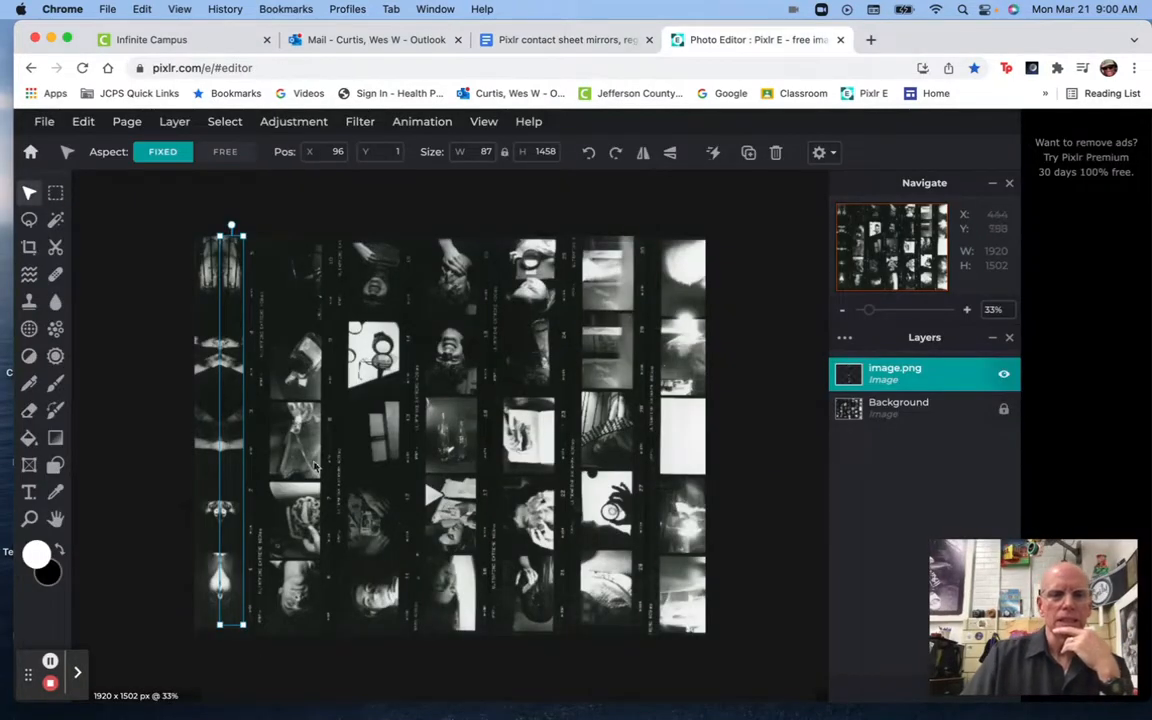
left_click(56, 195)
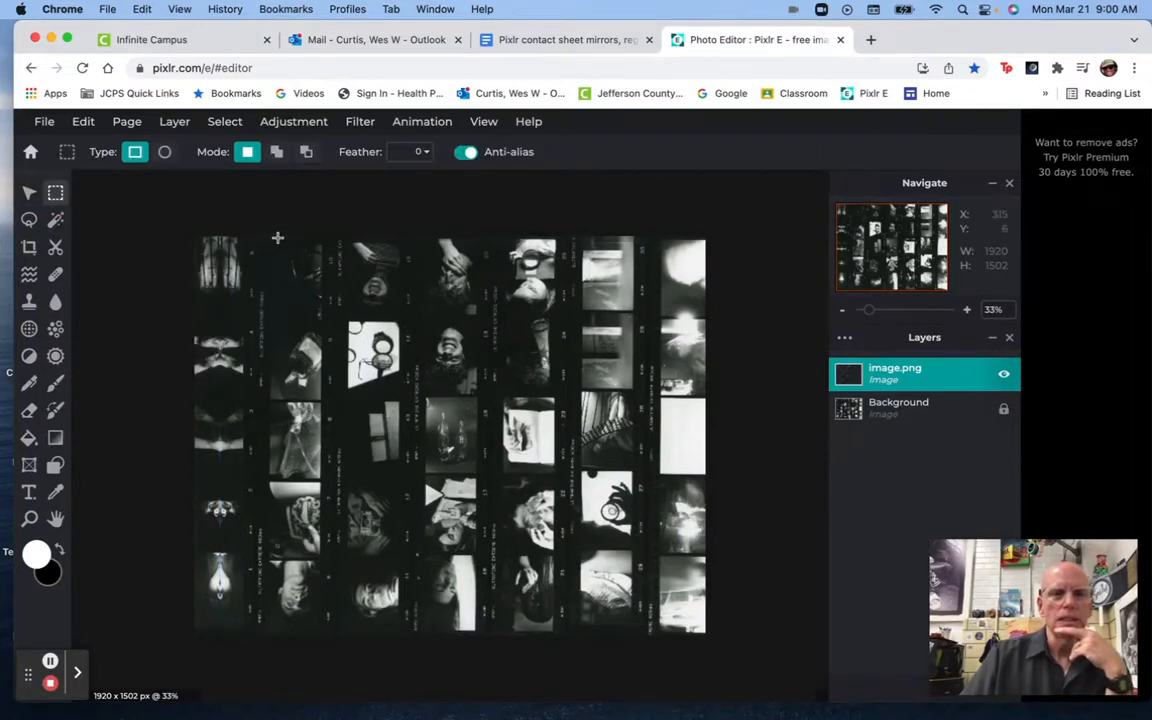
left_click_drag(274, 238, 288, 632)
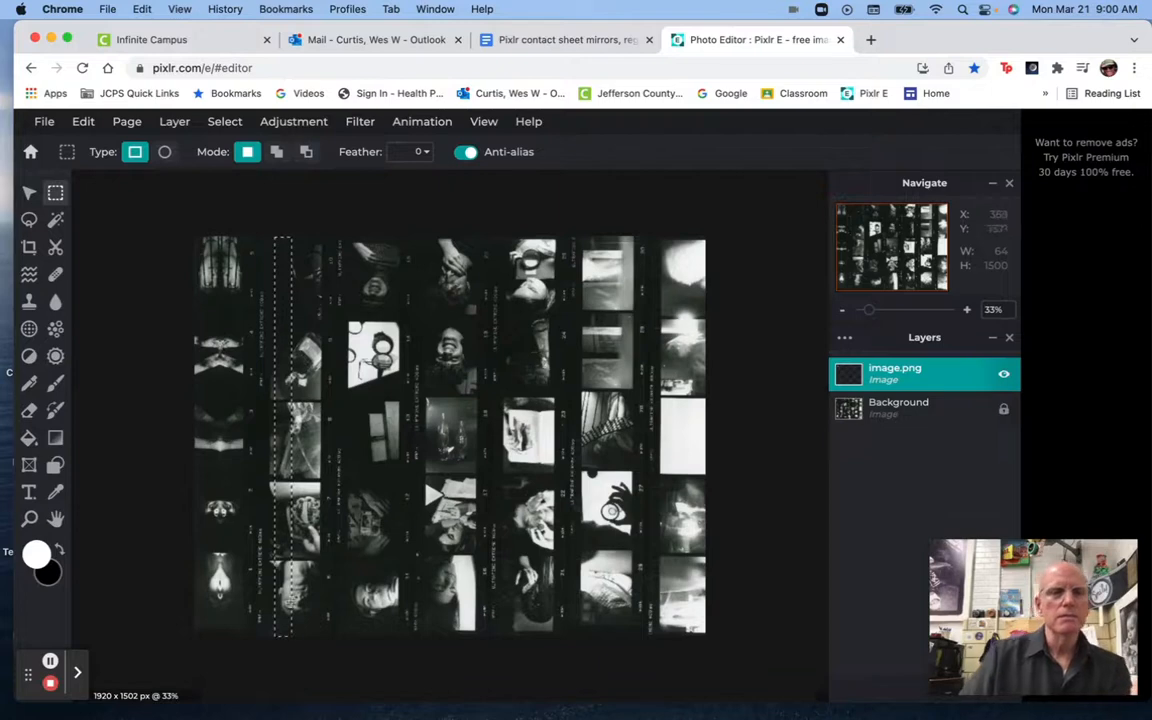
left_click(293, 592)
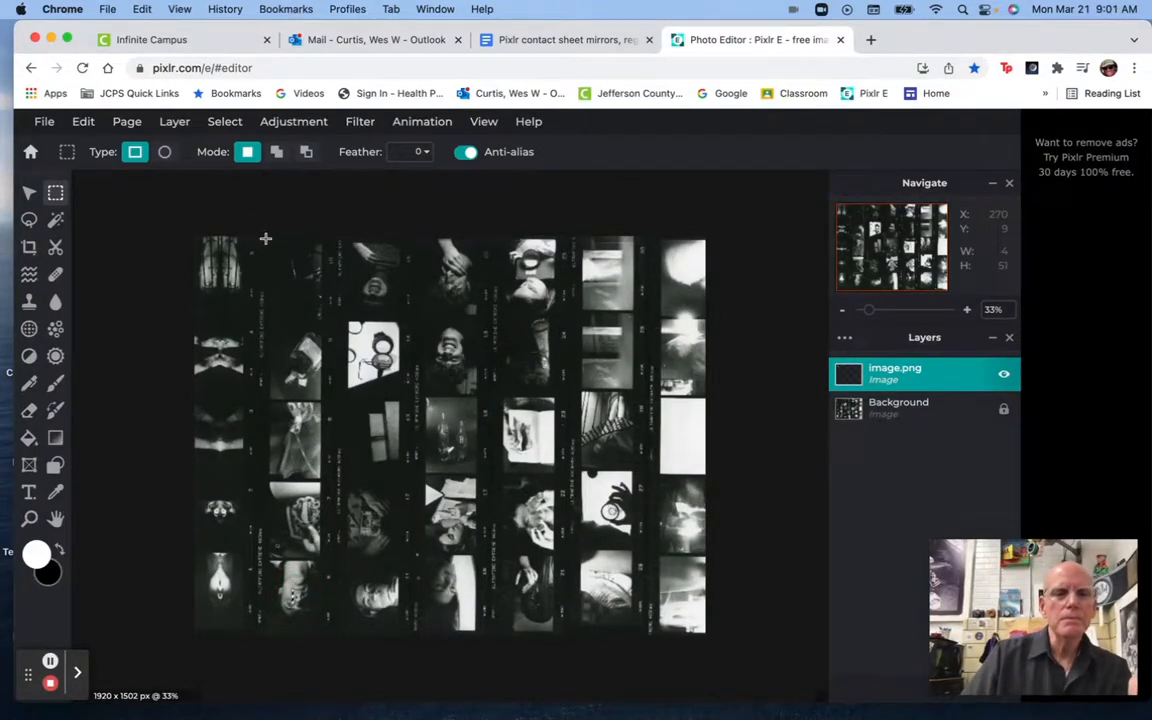
left_click_drag(265, 238, 295, 632)
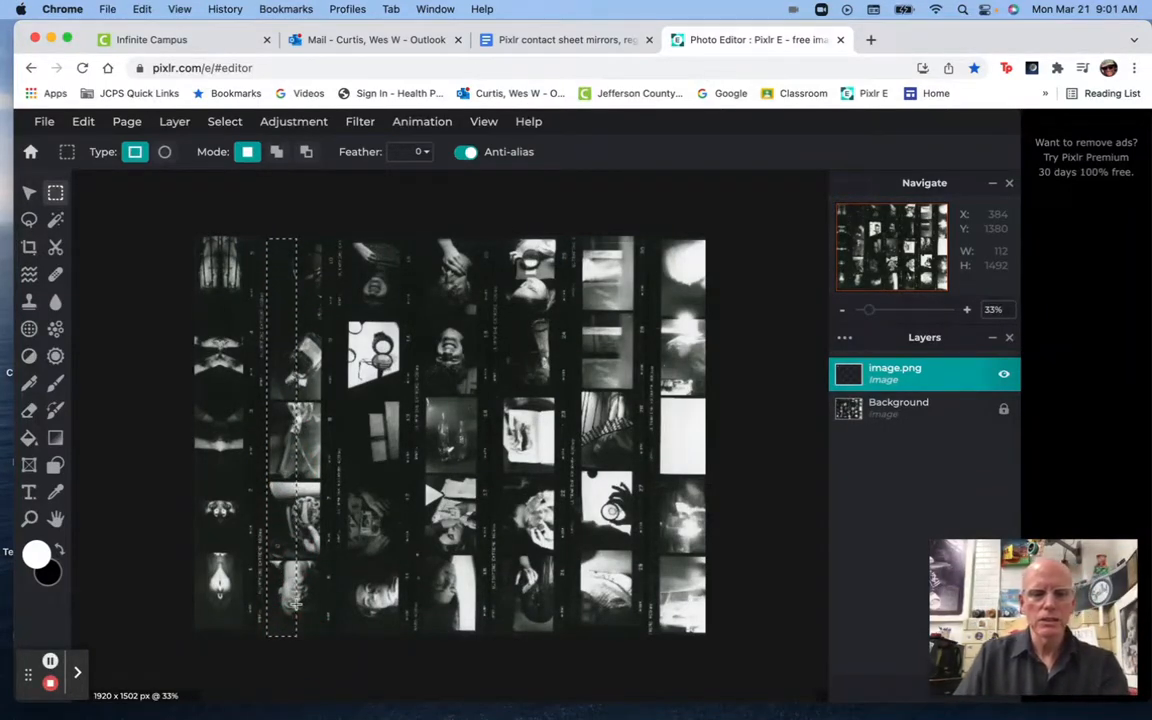
Try to copy and paste the selected half-column while the first pasted strip's layer is active.
key("super+c")
key("super+c")
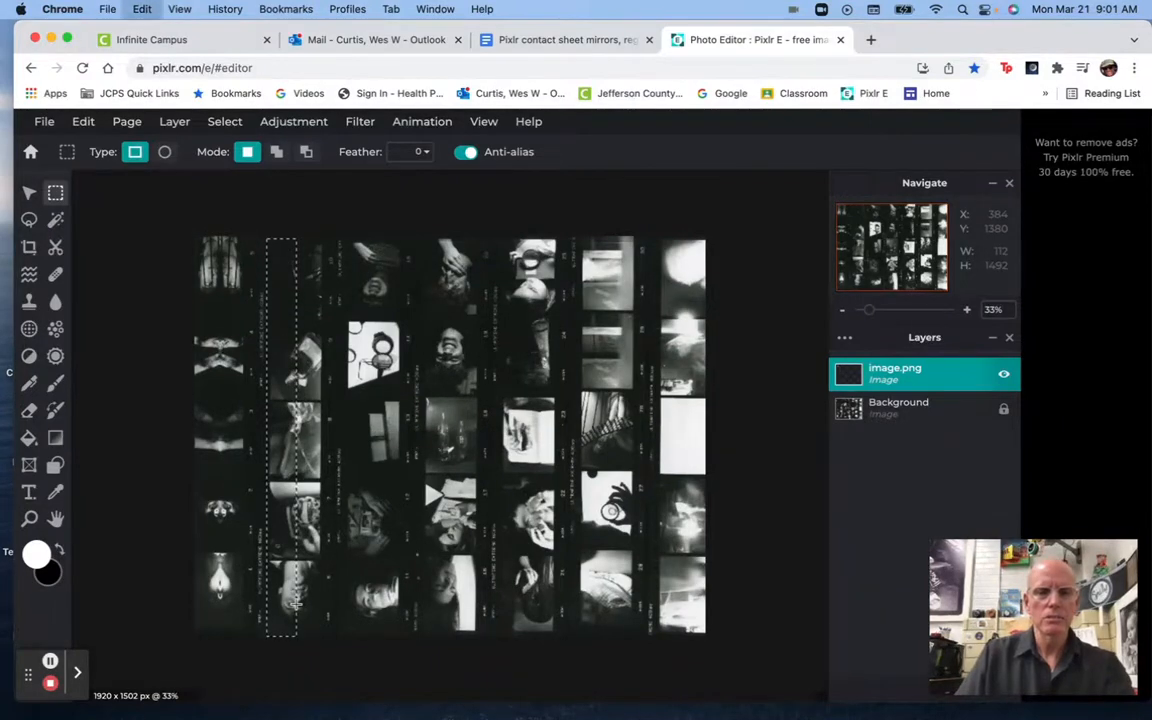
key("super+v")
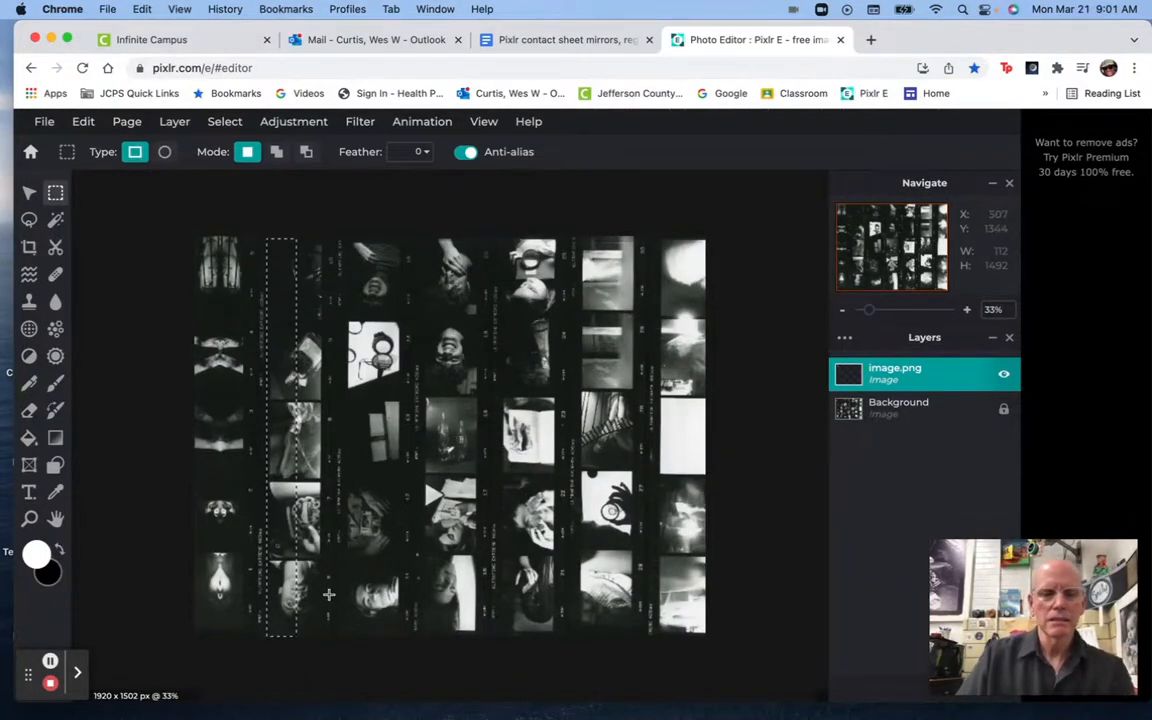
key("super+v")
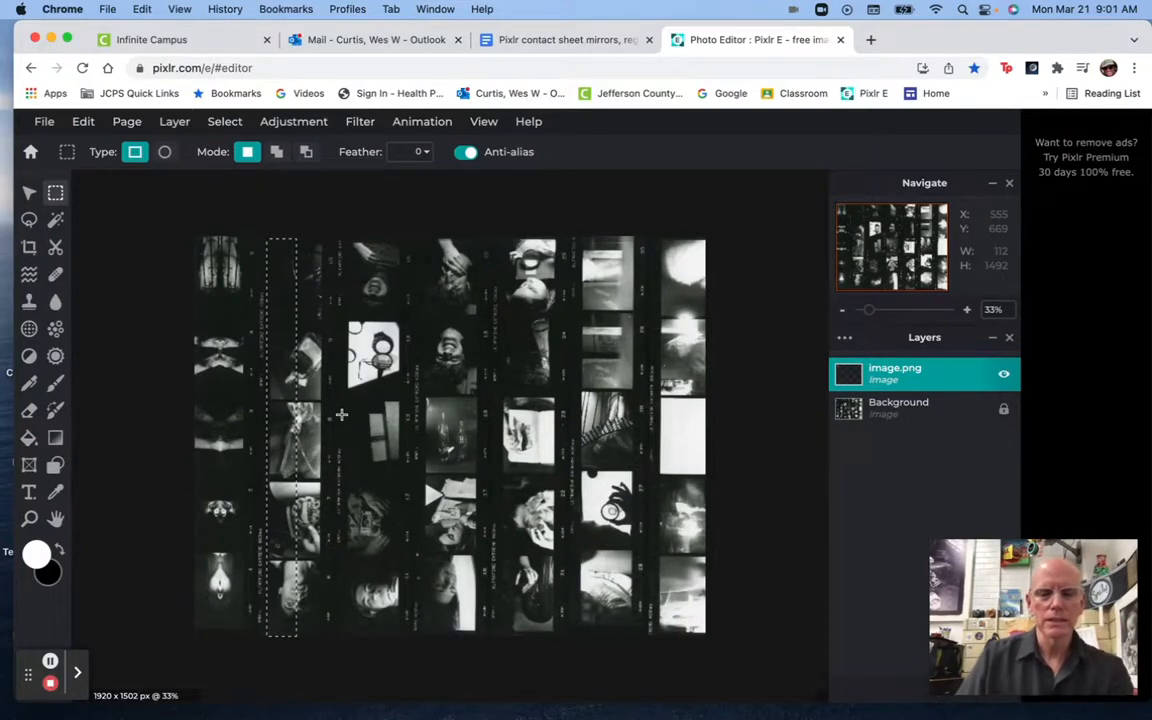
key("super+v")
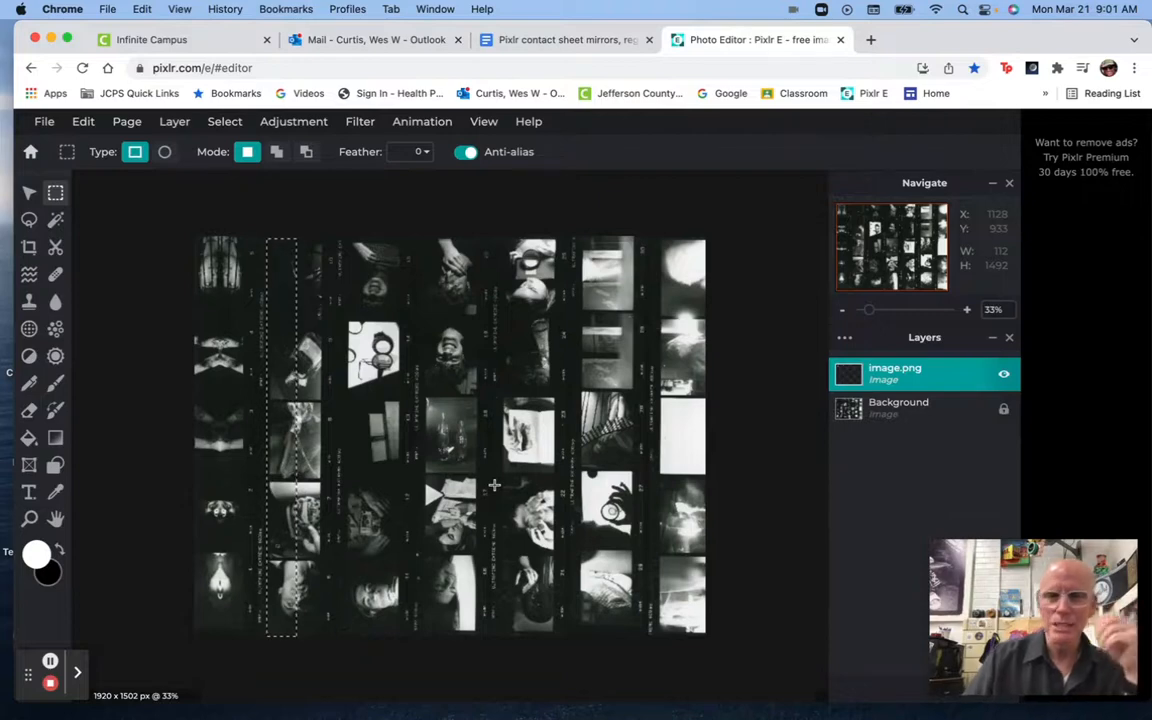
Copy the selected half-column from the Background layer, paste it as a new layer and flip it horizontally.
left_click(890, 412)
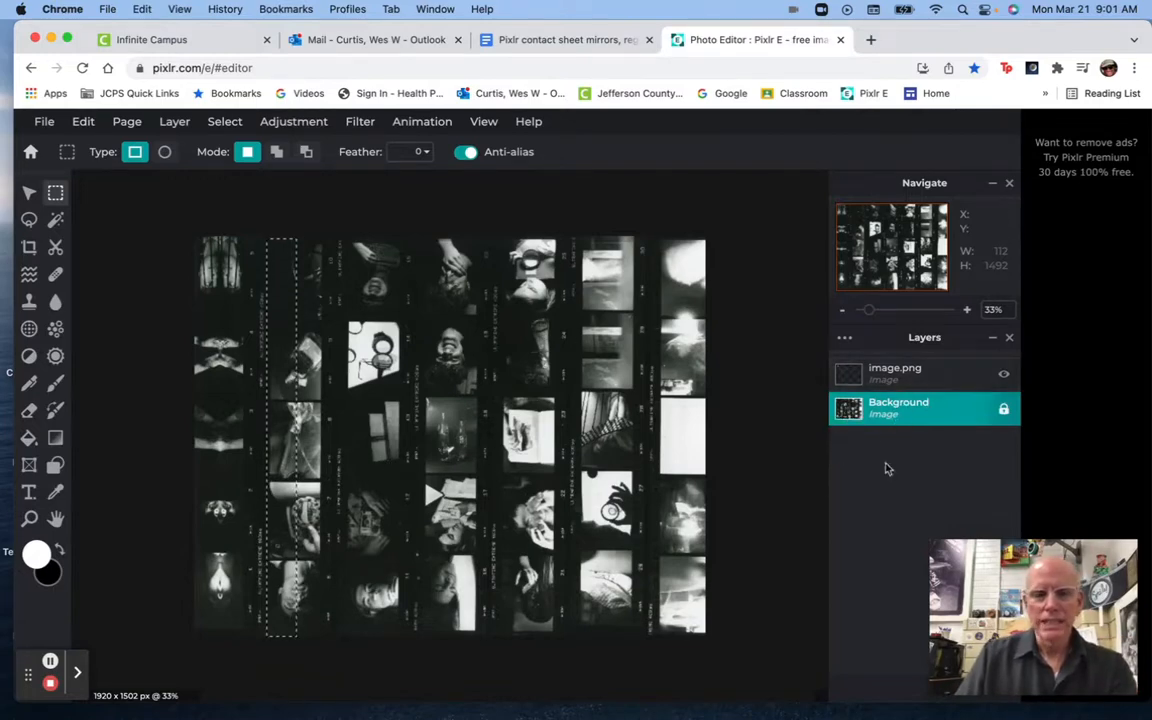
key("super+c")
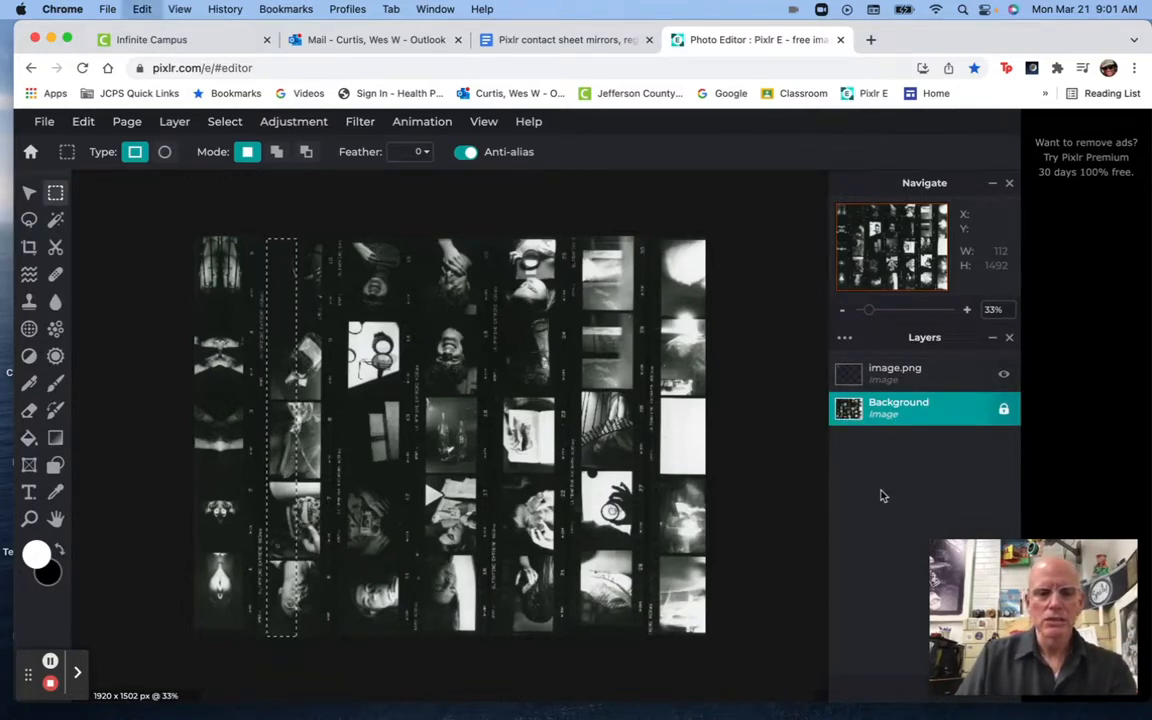
key("super+v")
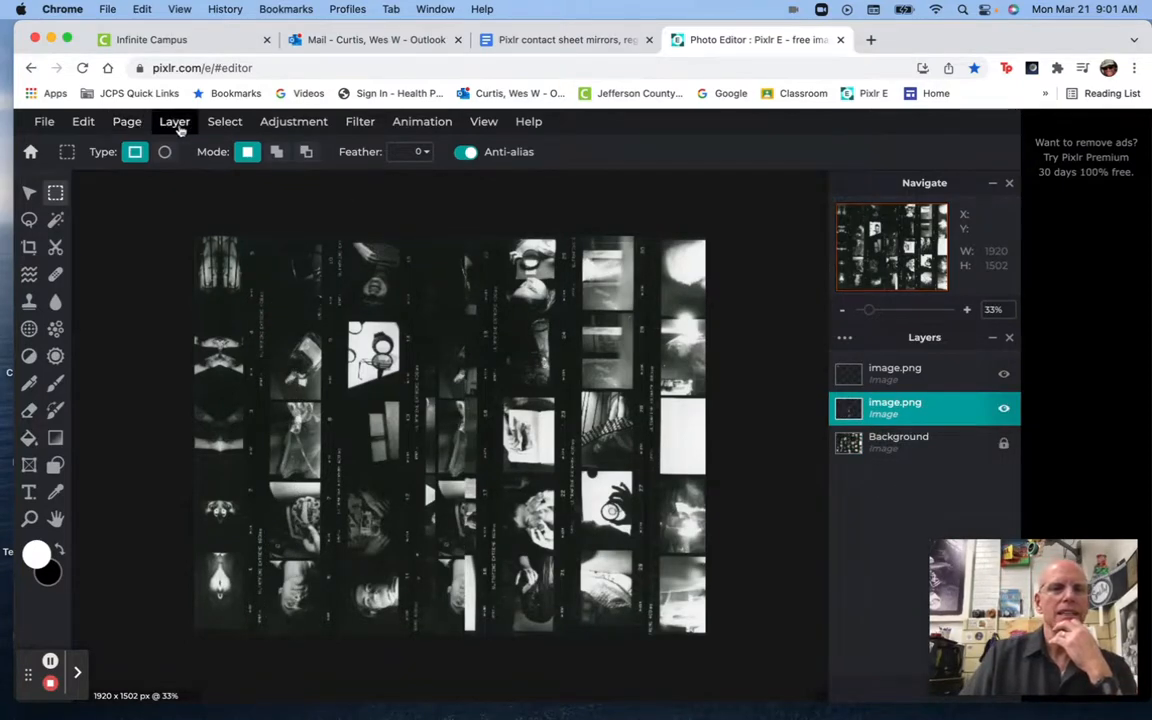
left_click(85, 122)
mouse_move(135, 333)
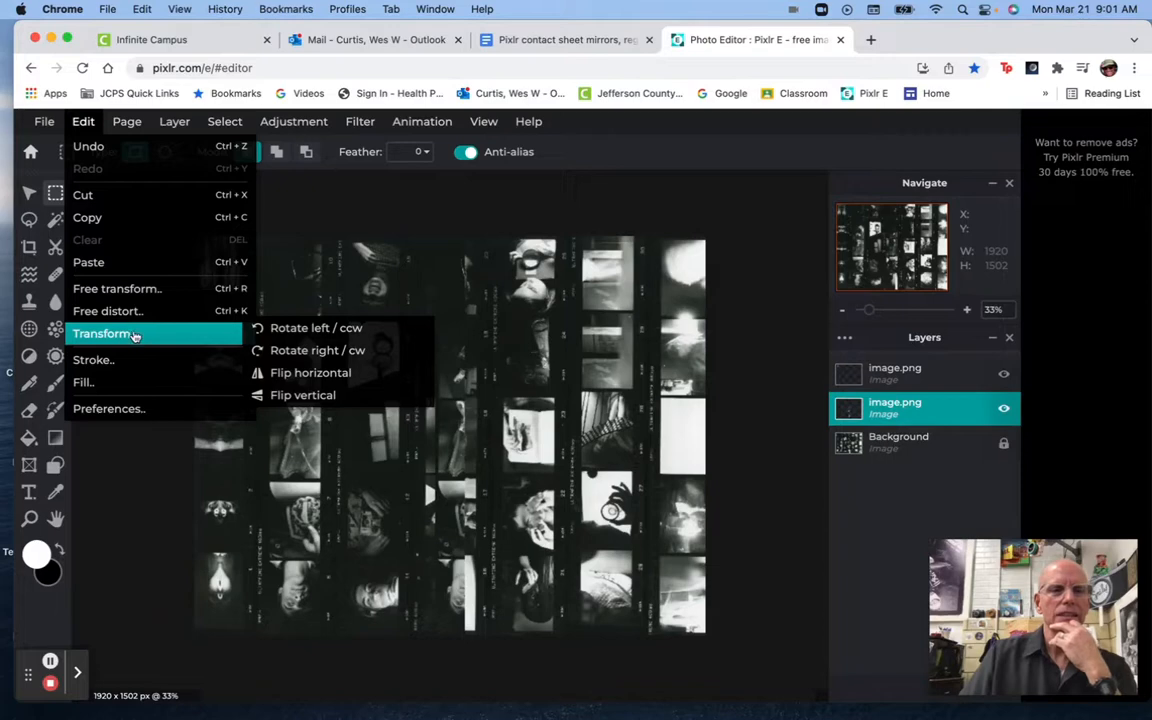
left_click(296, 372)
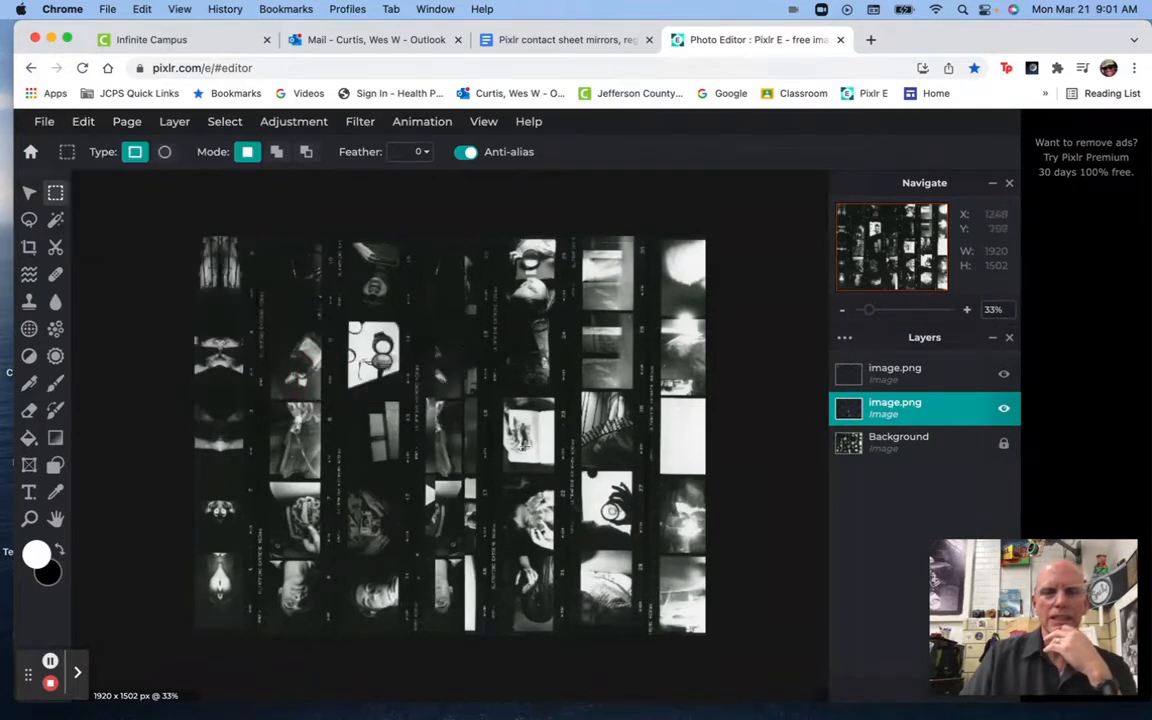
Switch to the Arrange tool and deselect the stray marquee selection.
left_click_drag(453, 437, 390, 436)
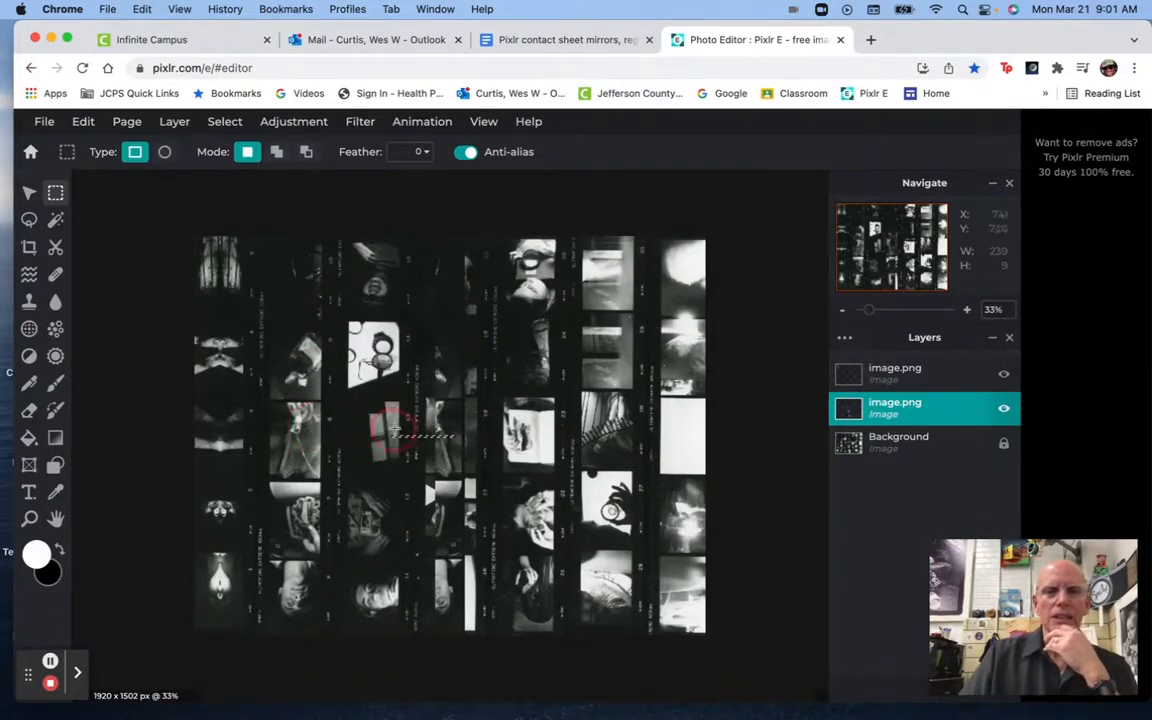
left_click(29, 192)
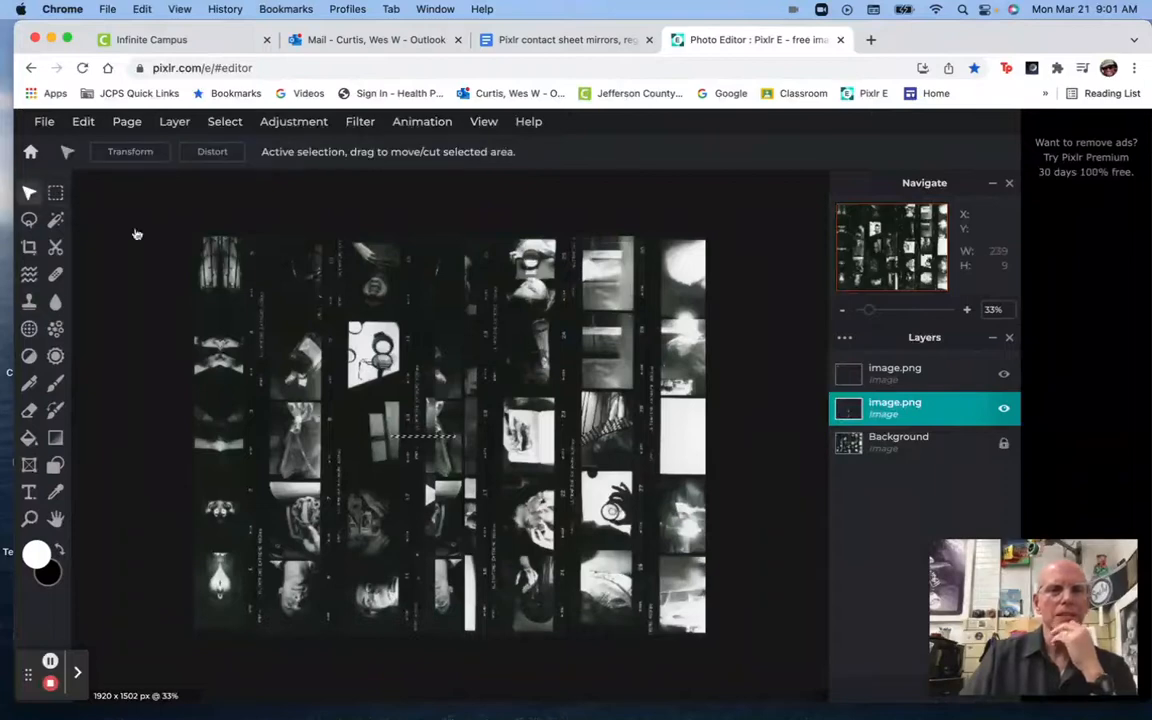
left_click_drag(466, 374, 390, 378)
key("super+c")
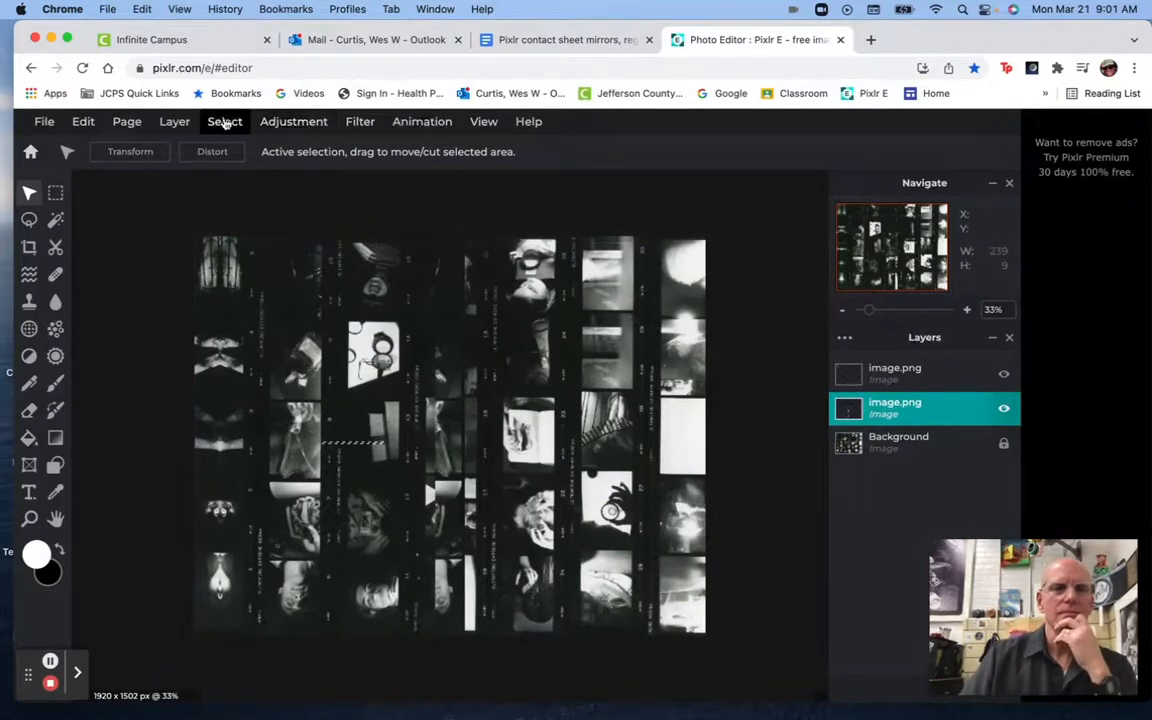
left_click(224, 121)
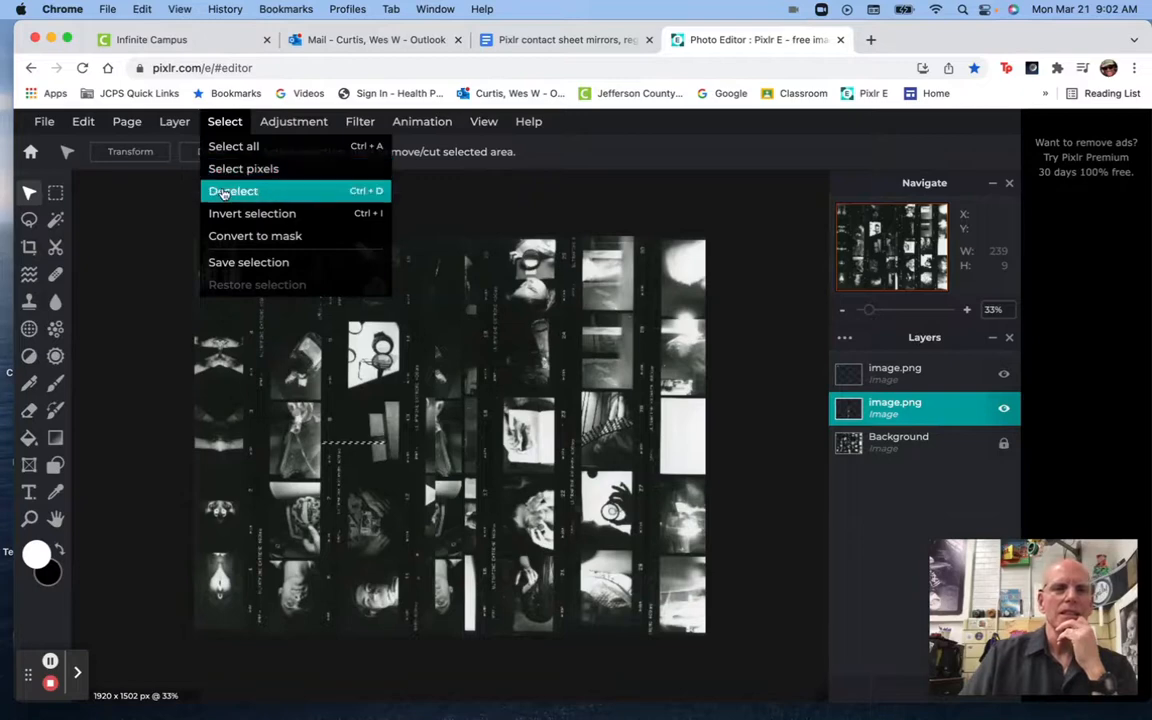
left_click(226, 190)
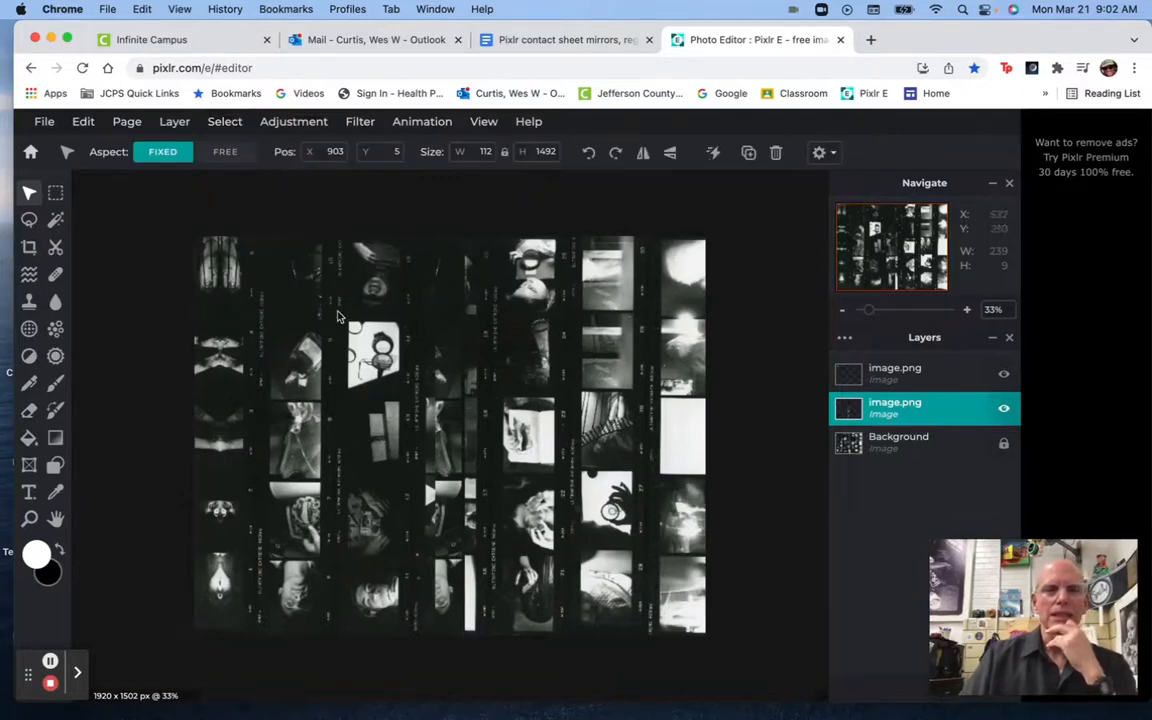
Move the flipped strip over the right half of the second image column, at X 390, Y 10.
left_click_drag(370, 508, 403, 494)
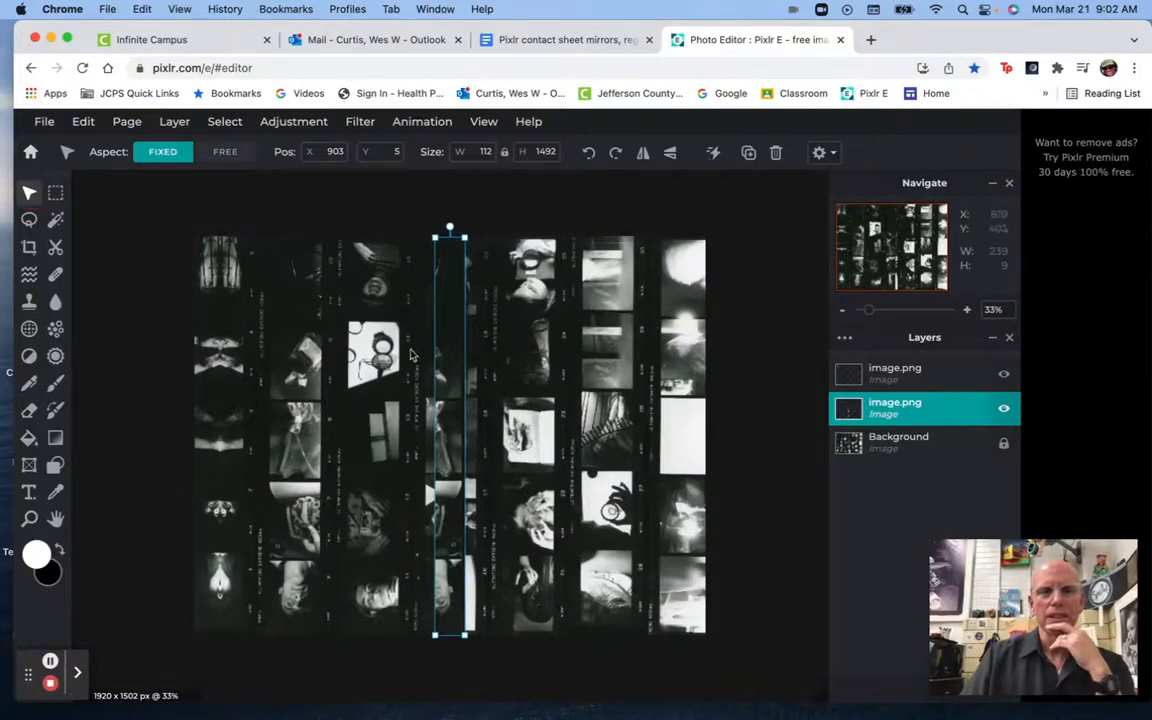
left_click_drag(461, 375, 323, 377)
scroll(355, 377, "down", 5)
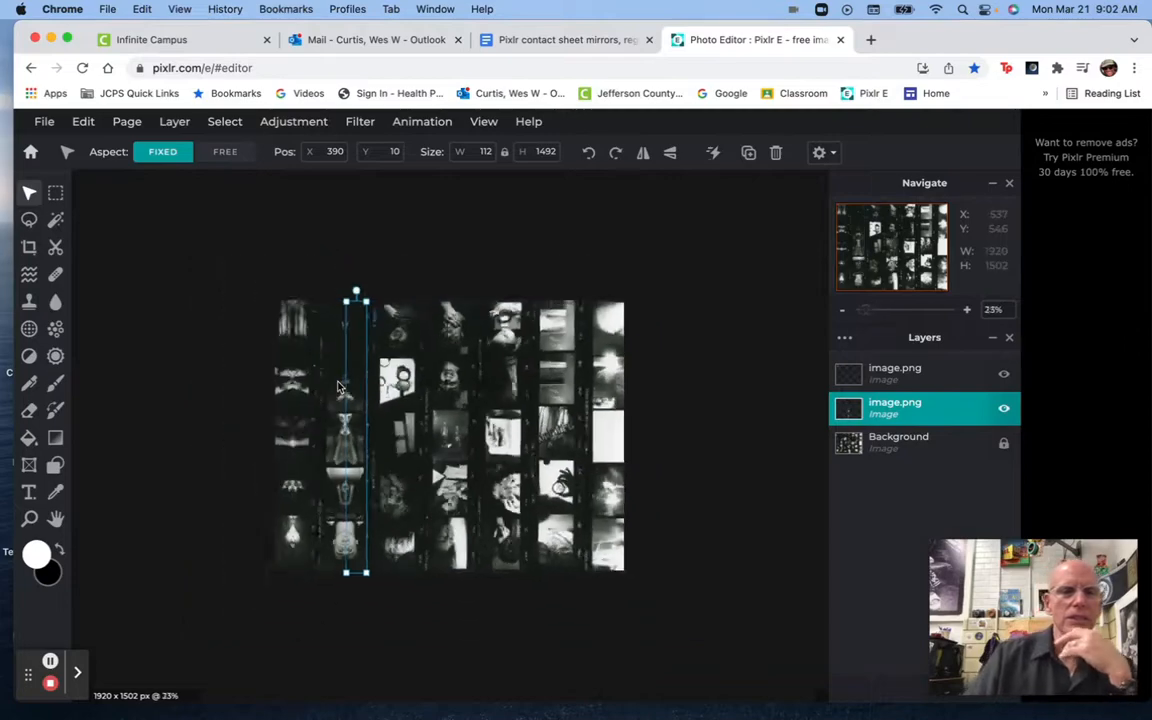
scroll(355, 377, "up", 6)
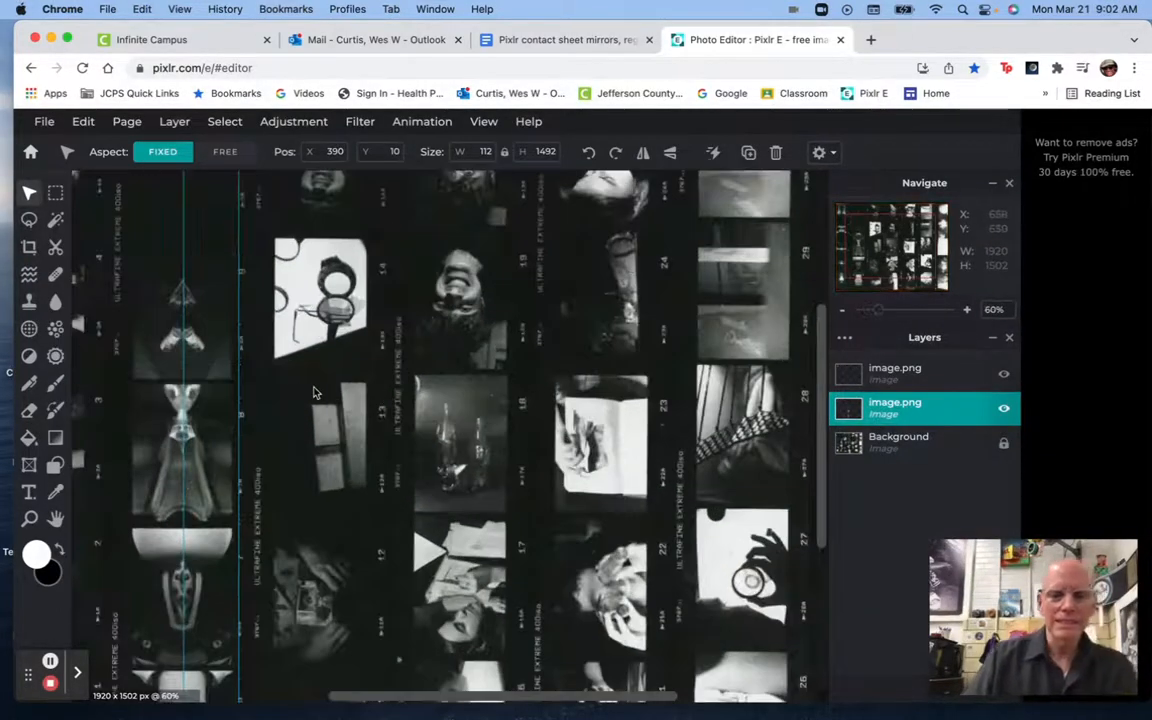
Fine-tune the flipped strip's alignment along the mirror line of the second image column.
left_click_drag(241, 393, 439, 389)
scroll(443, 391, "up", 3)
scroll(443, 393, "up", 2)
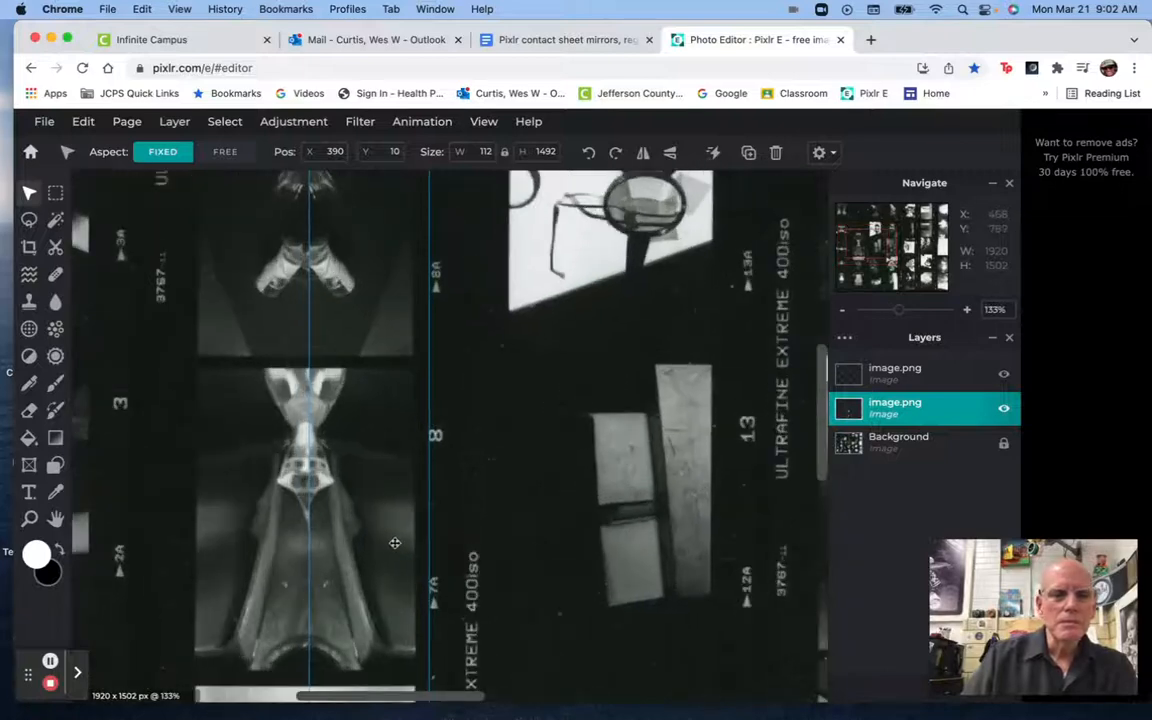
left_click_drag(390, 545, 383, 547)
scroll(560, 516, "down", 8)
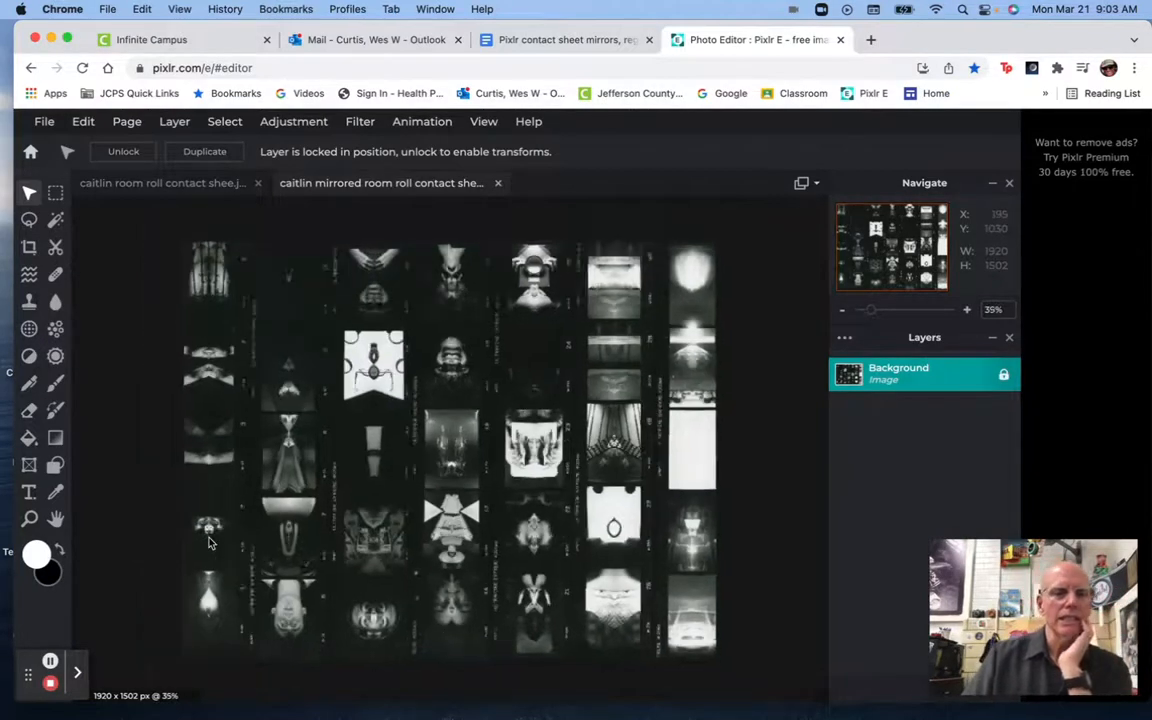
Examine the mirrored images in the completed contact sheet and check the instructions document for the remaining steps.
scroll(218, 535, "up", 5)
scroll(236, 516, "up", 1)
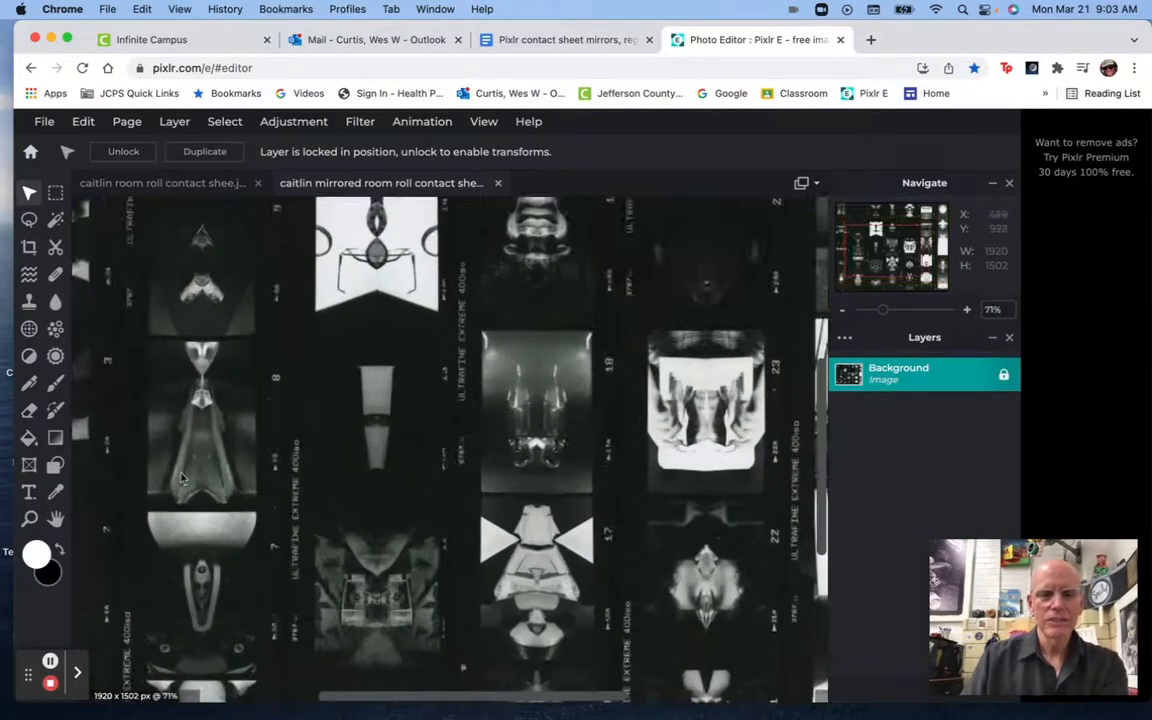
left_click_drag(230, 500, 588, 290)
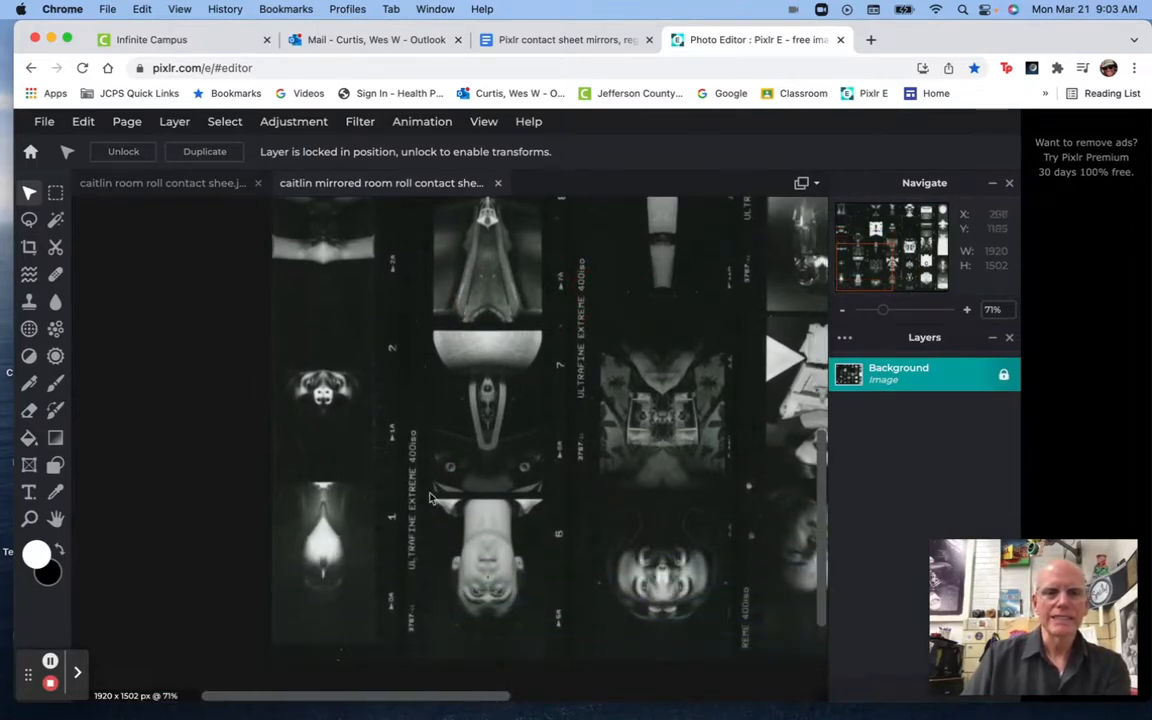
scroll(395, 447, "up", 4)
scroll(435, 505, "down", 10)
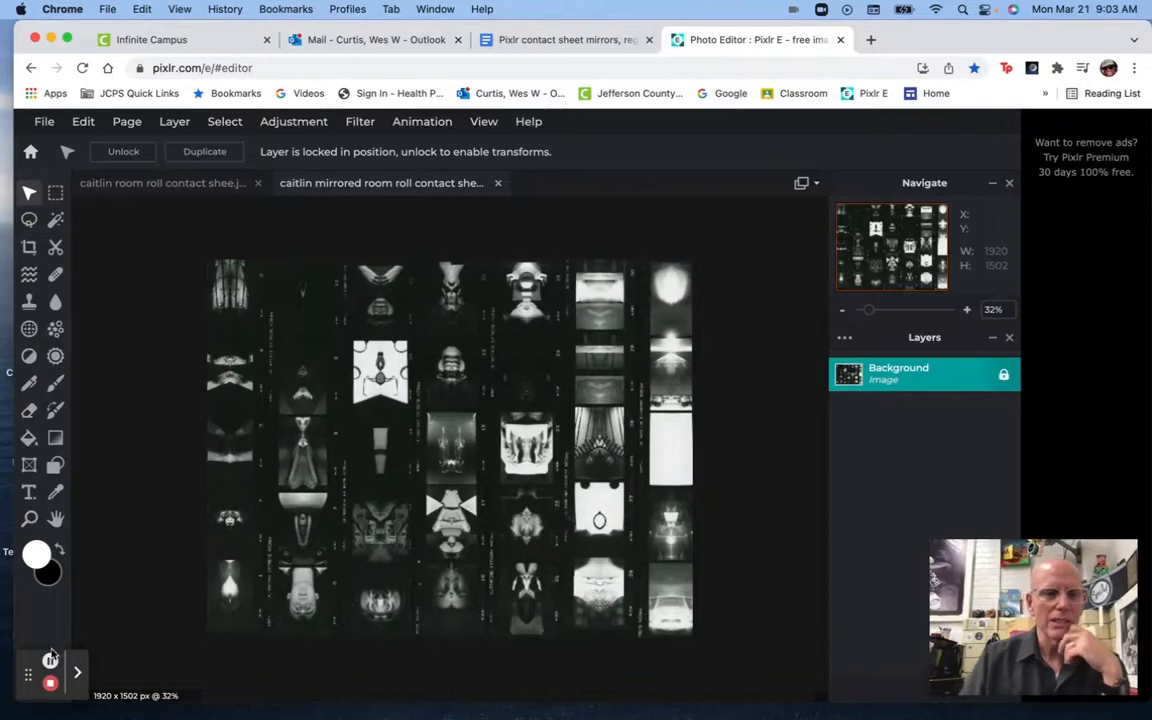
left_click(563, 40)
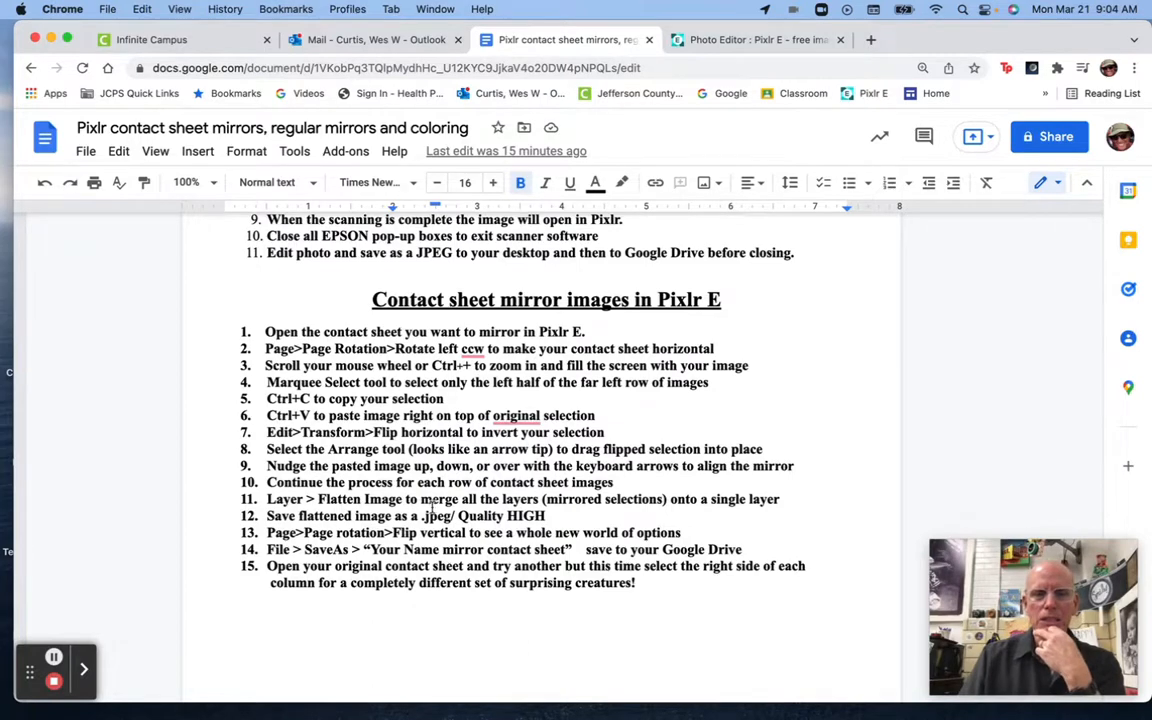
left_click(675, 41)
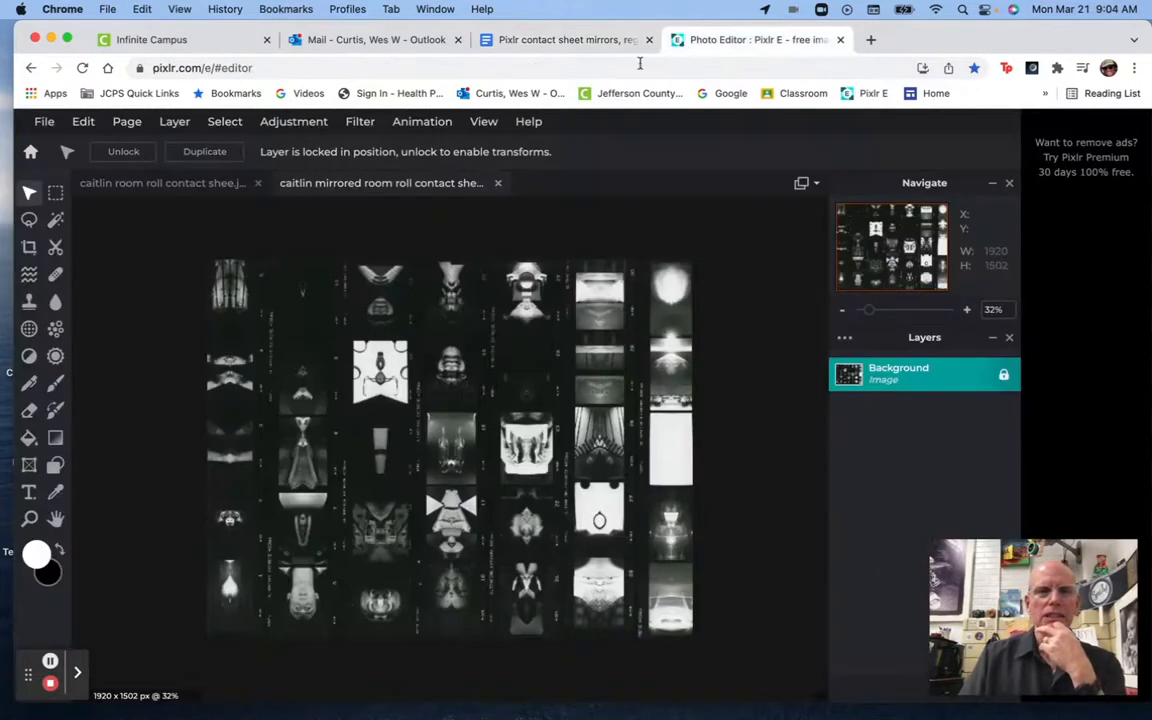
Flatten the mirrored contact sheet into a single layer and check the instructions document for the following step.
left_click(183, 126)
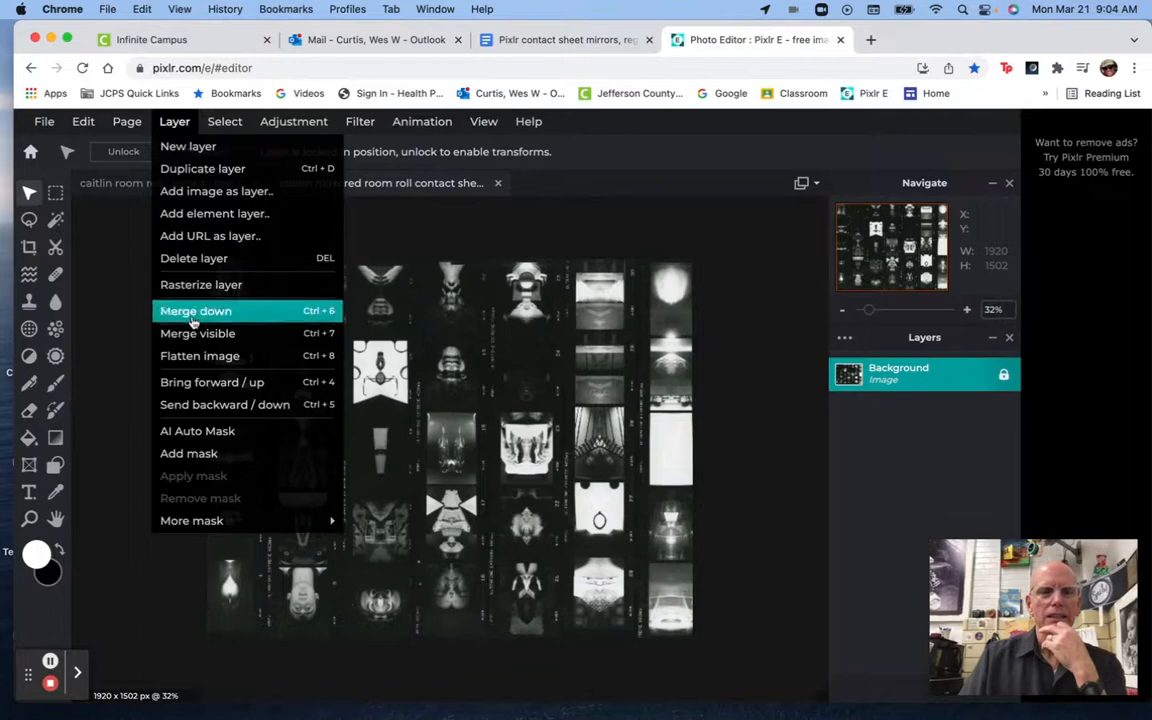
left_click(196, 361)
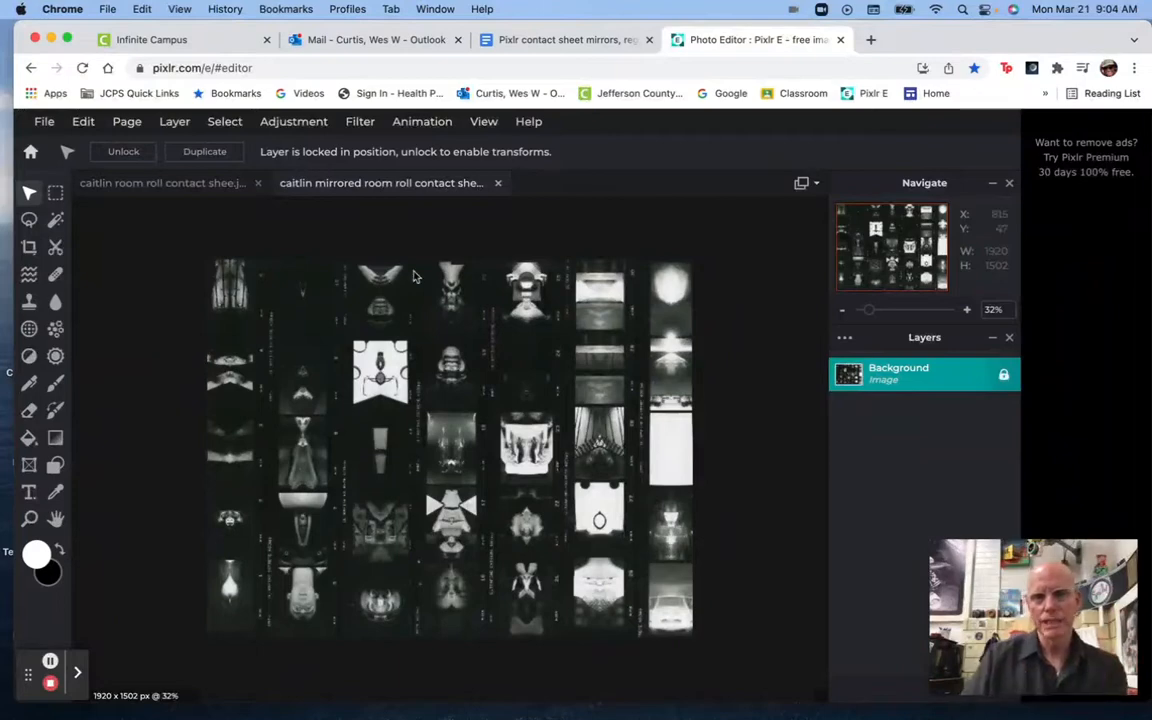
left_click(549, 41)
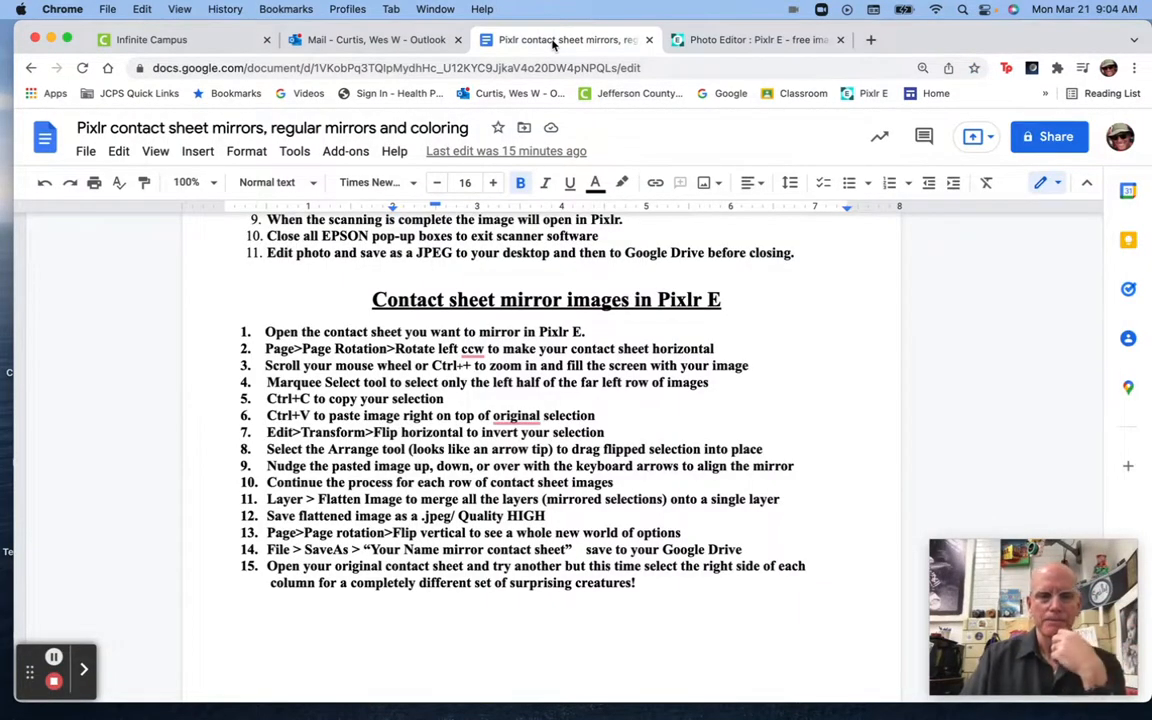
left_click(717, 42)
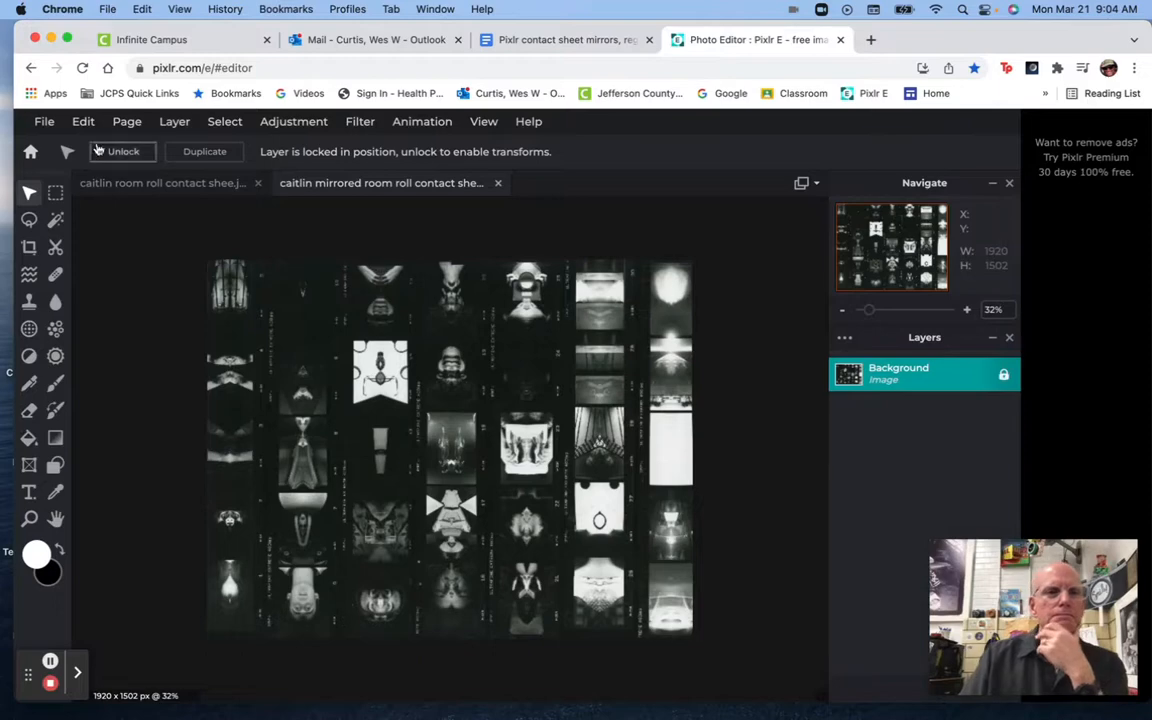
mouse_move(44, 121)
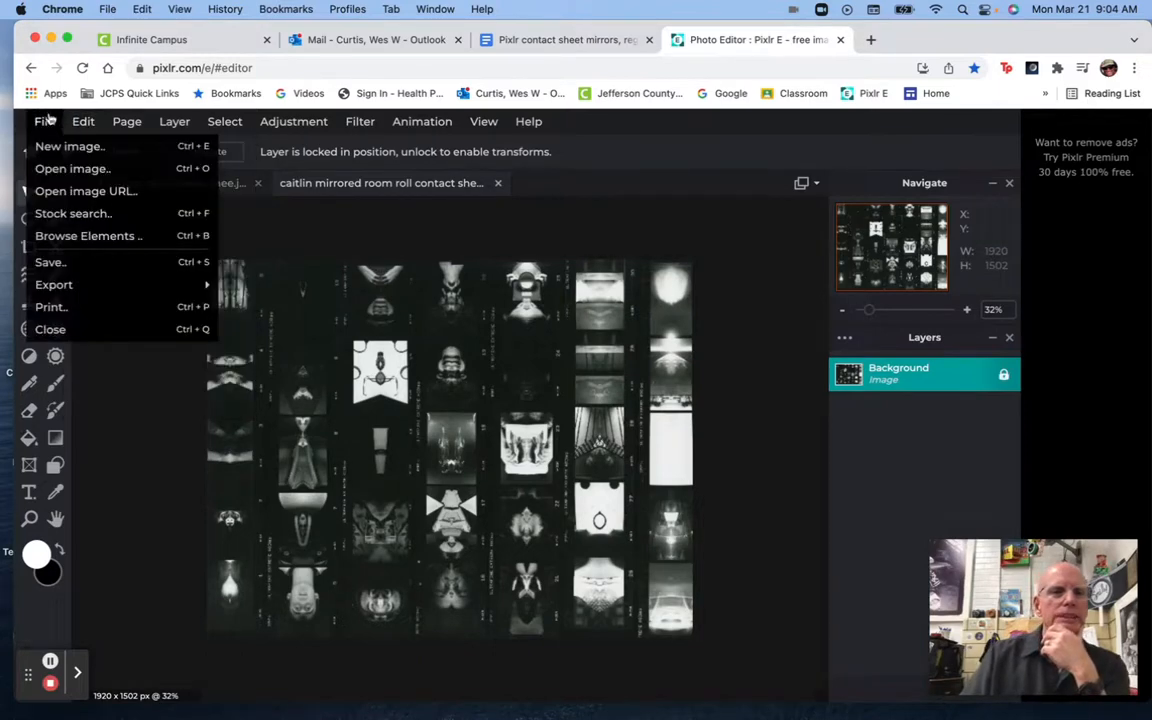
left_click(47, 260)
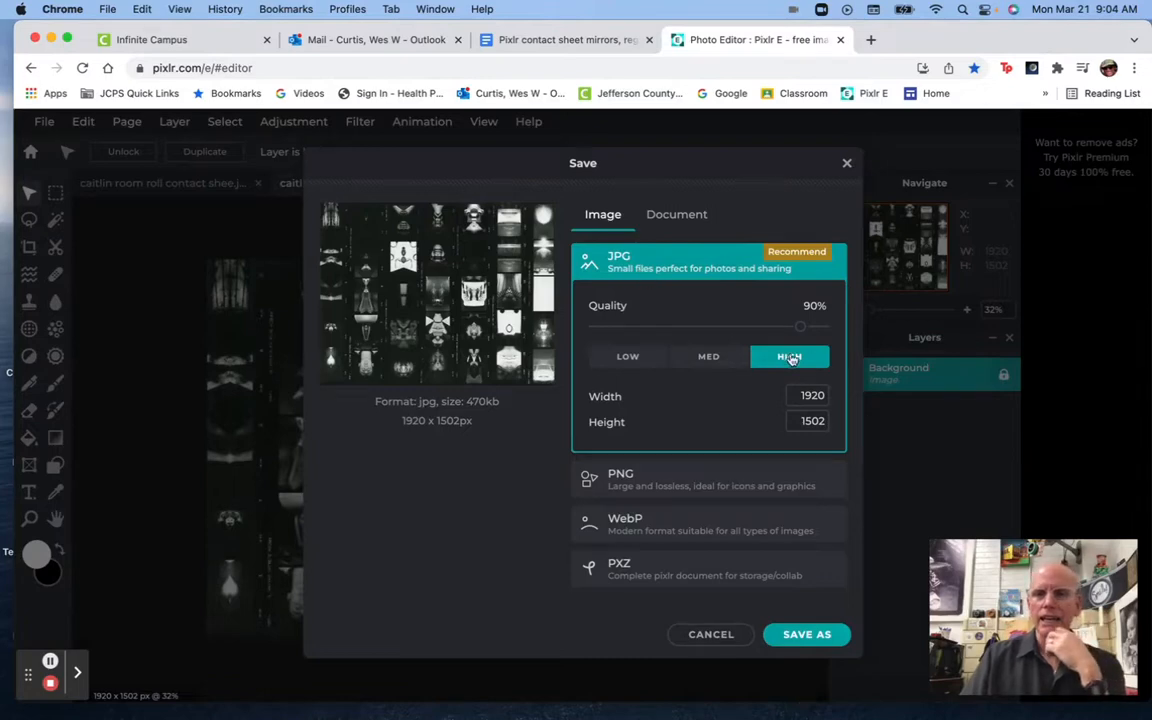
left_click(806, 636)
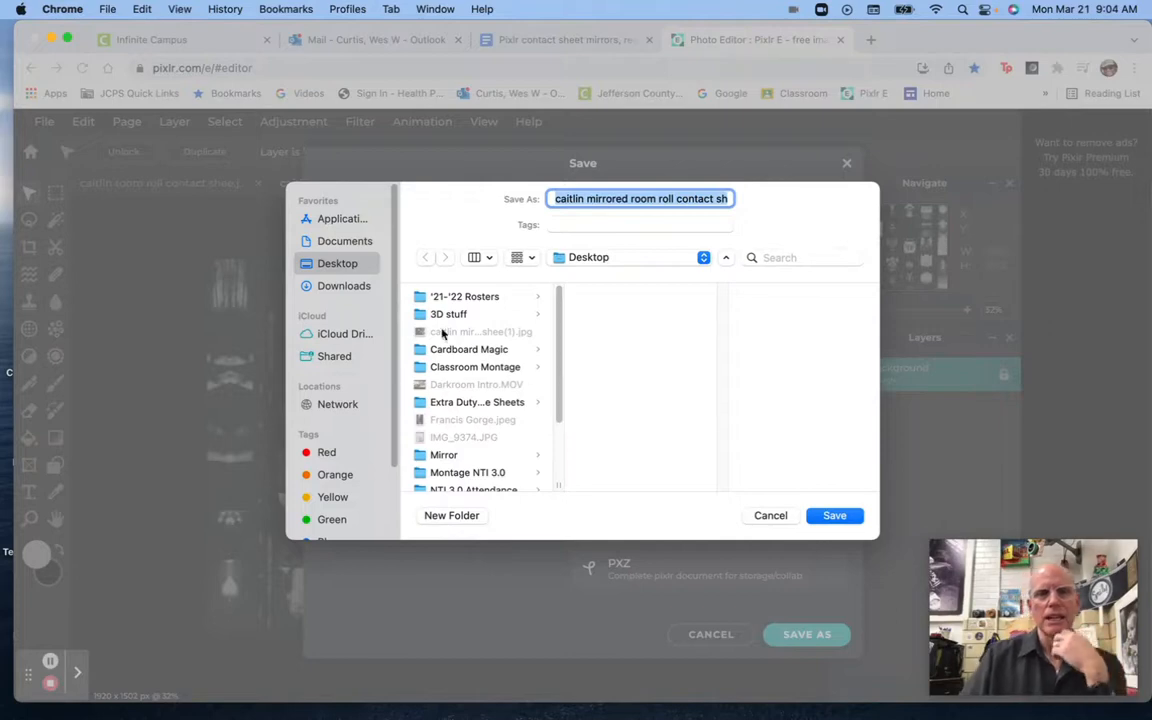
left_click(771, 515)
left_click(711, 634)
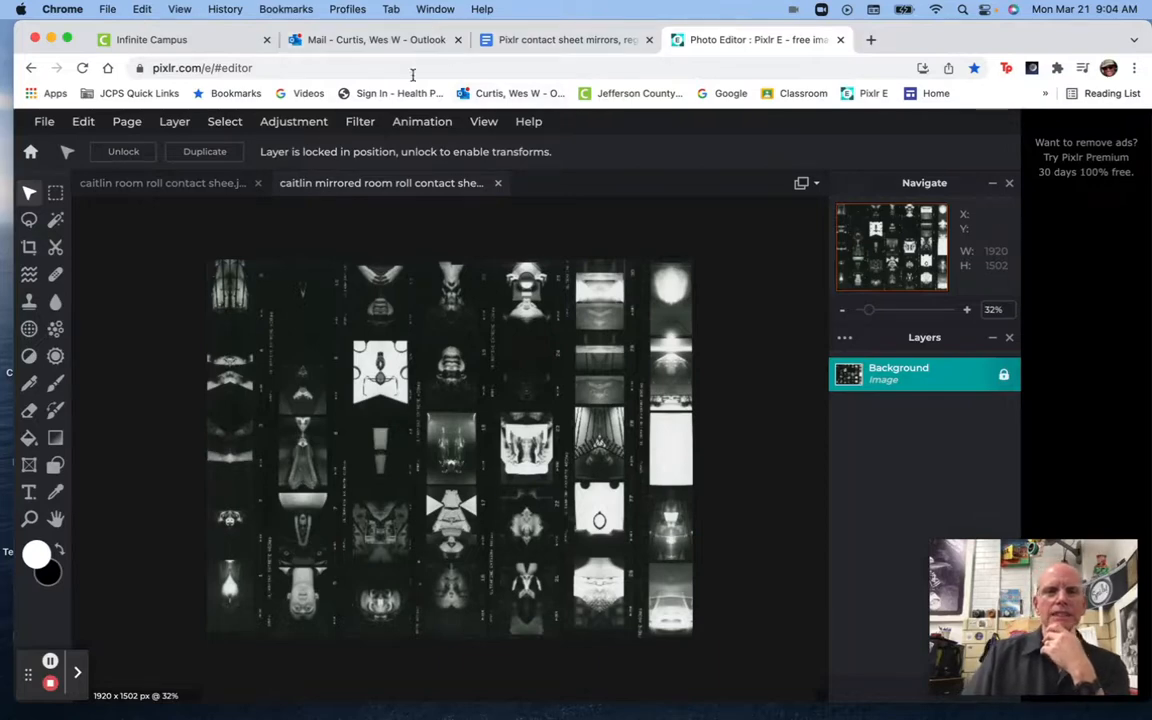
Consult the instructions document again and flip the whole mirrored contact sheet page vertically.
left_click(566, 41)
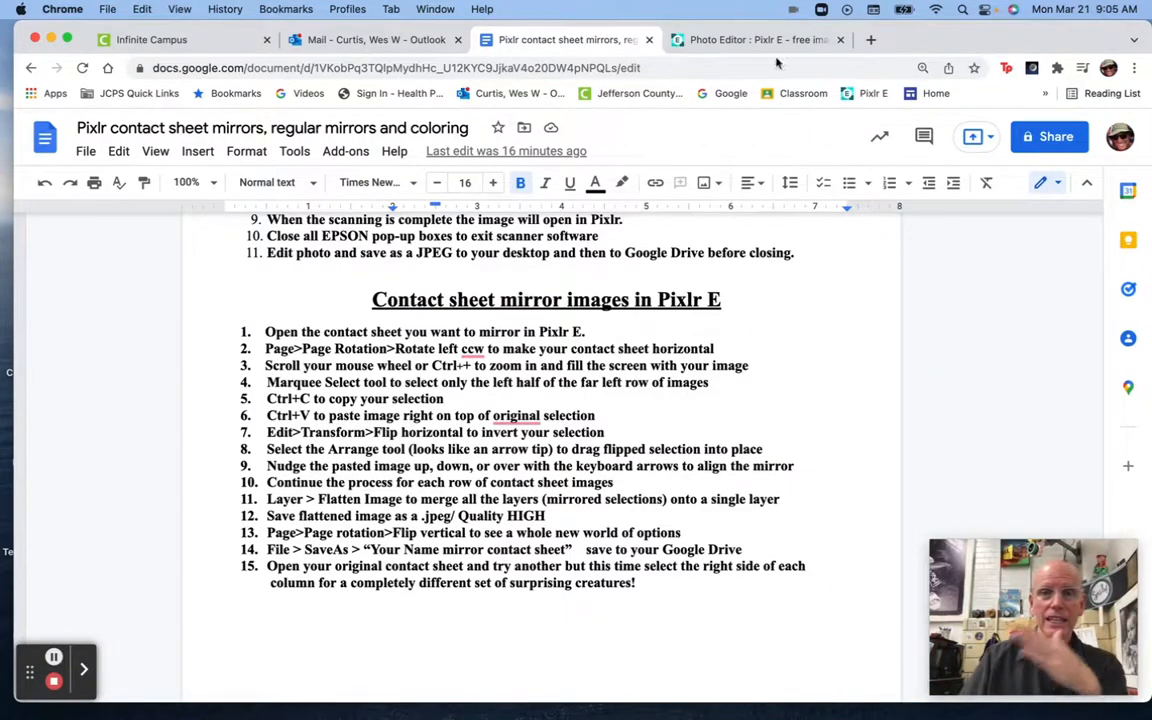
left_click(731, 40)
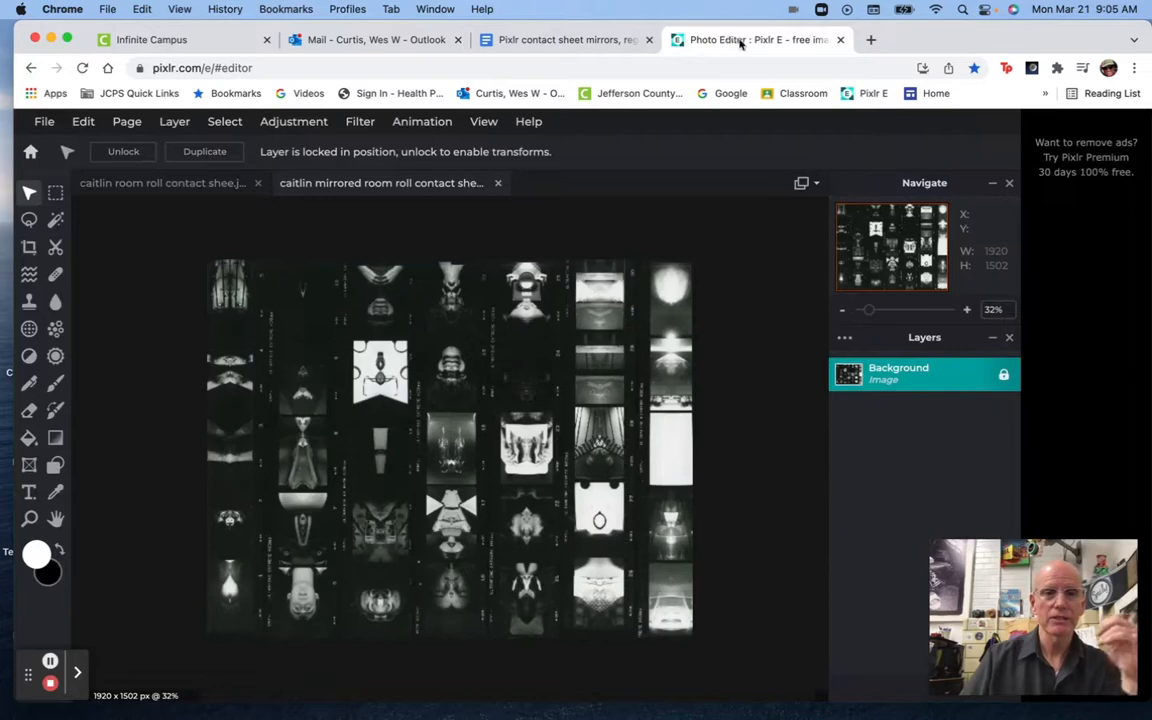
left_click(125, 122)
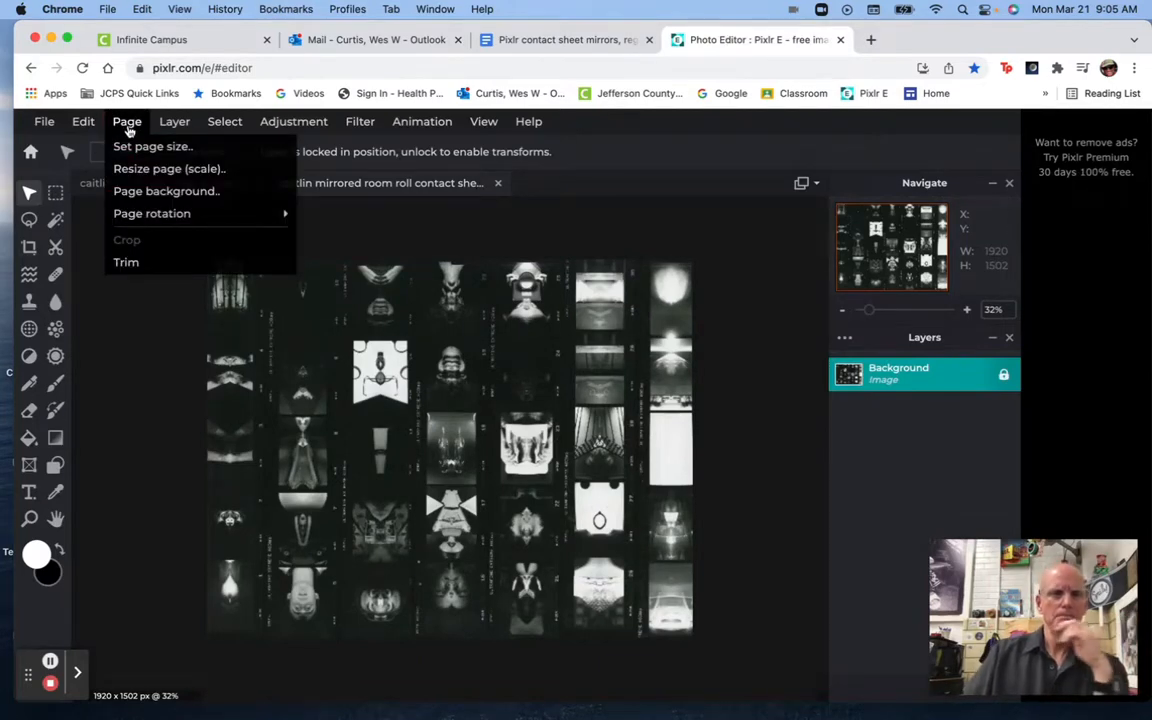
mouse_move(137, 212)
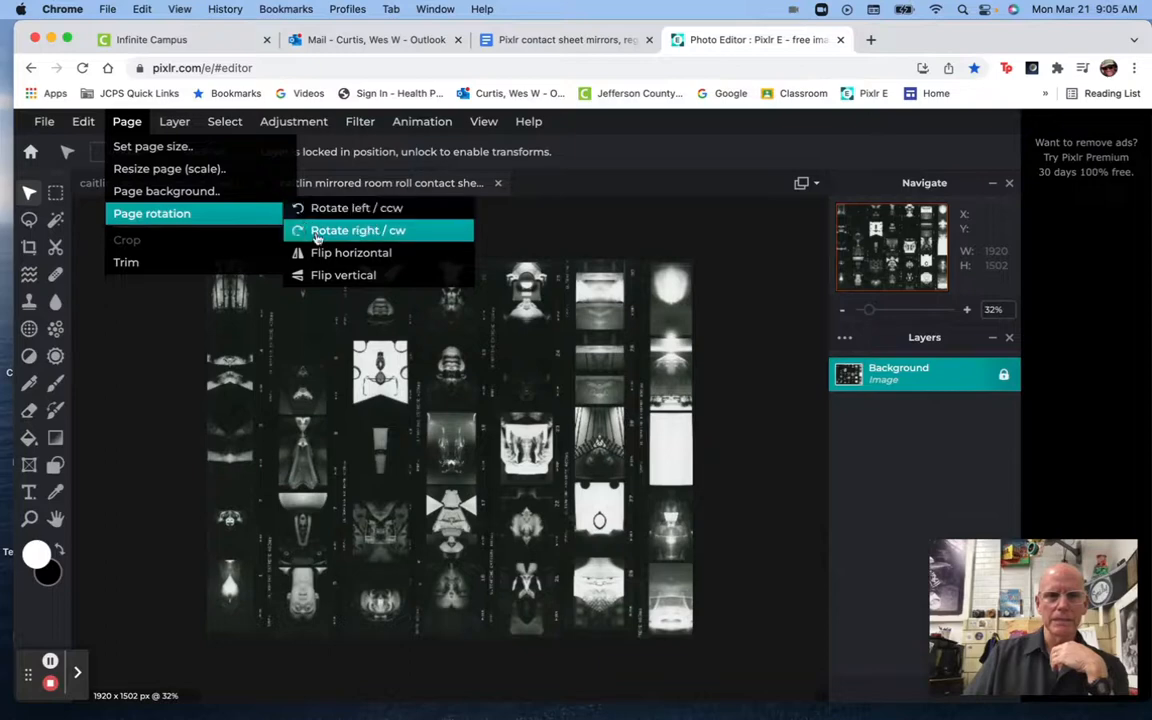
left_click(325, 275)
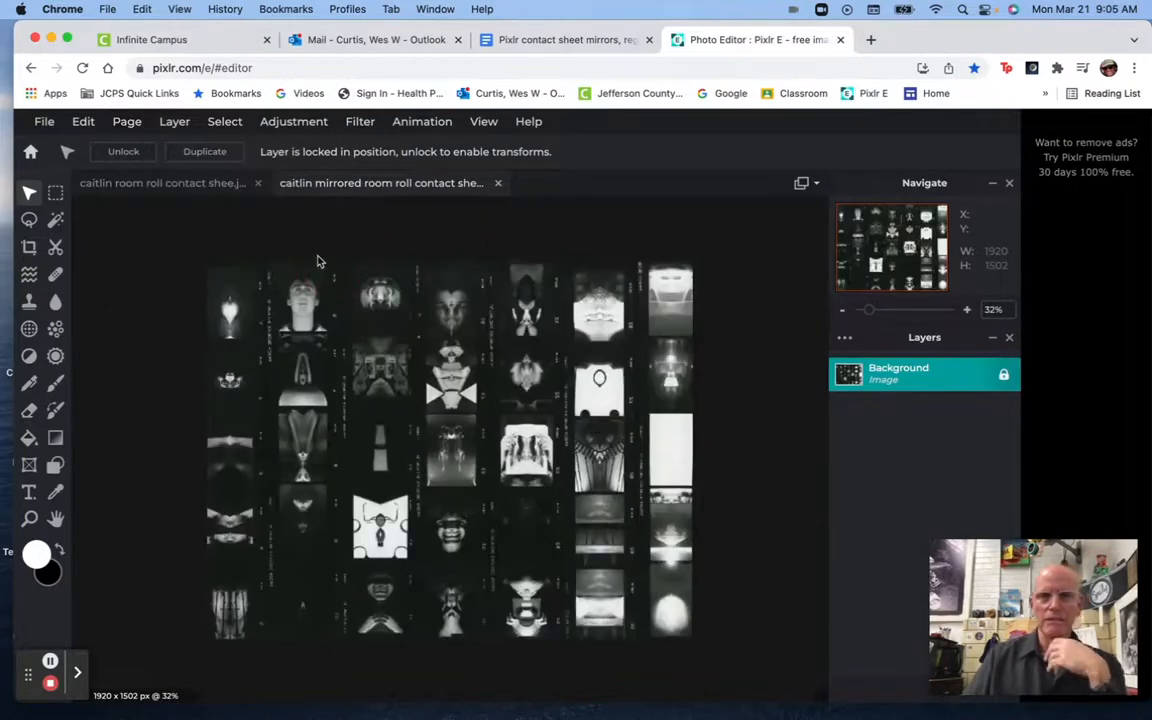